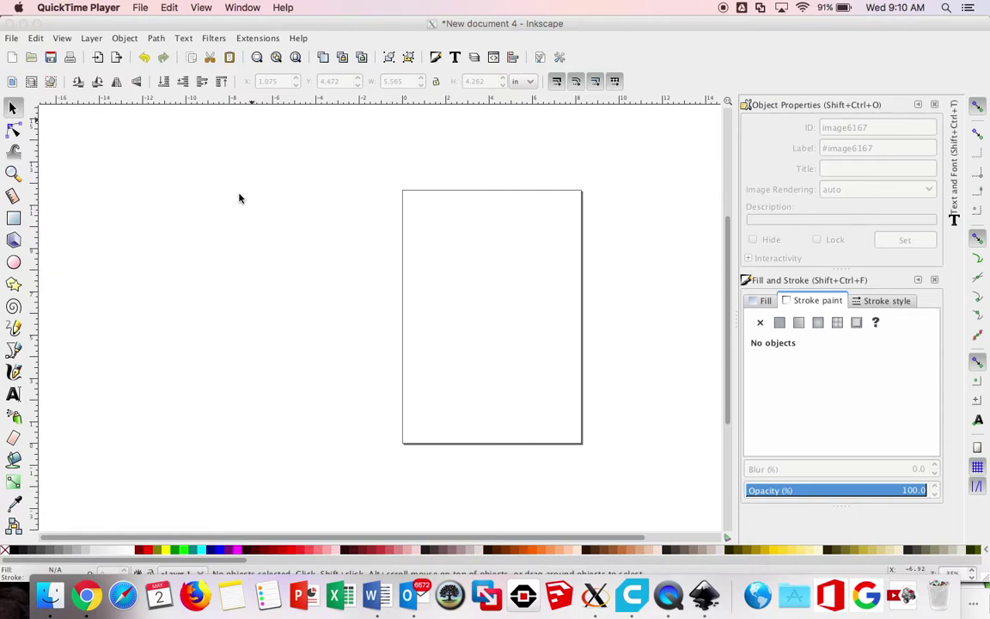
From the Chrome image results, save the large black Oregon silhouette to the Desktop as Oregon9.png
click(86, 594)
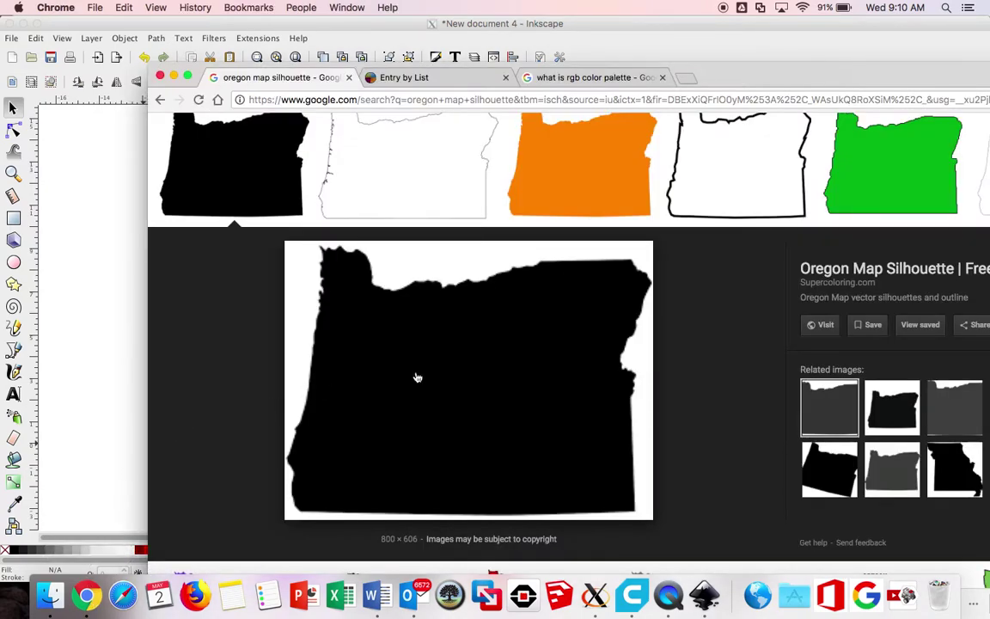
scroll(415, 375, up, 3)
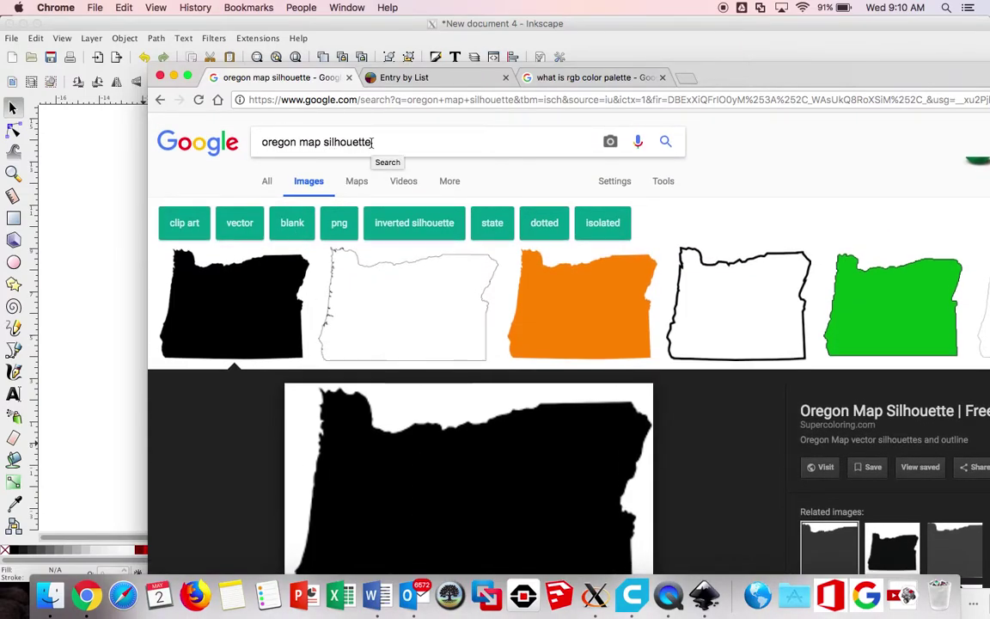
scroll(504, 518, down, 3)
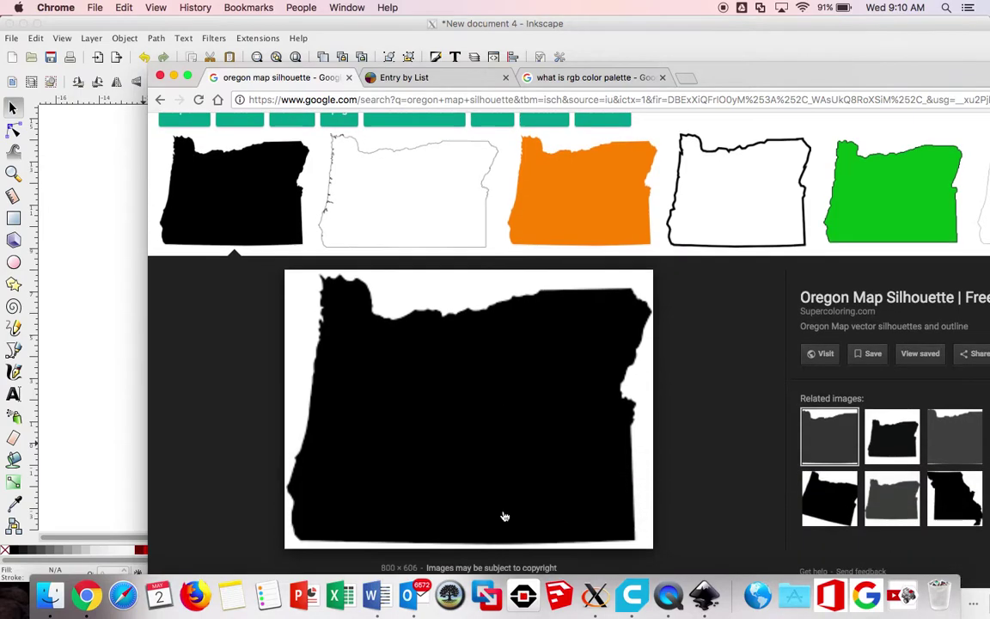
right_click(472, 449)
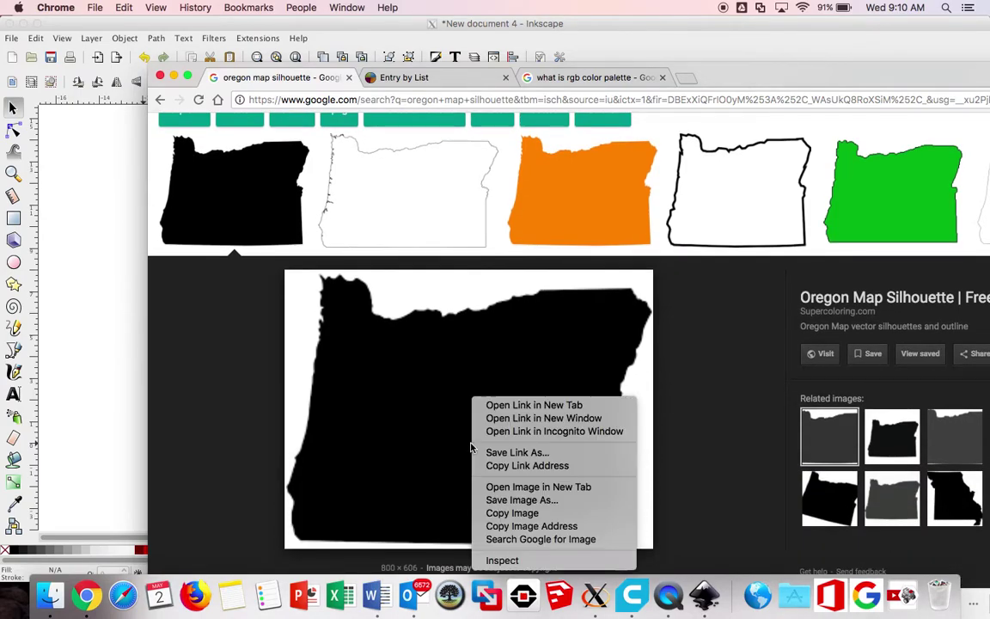
click(507, 500)
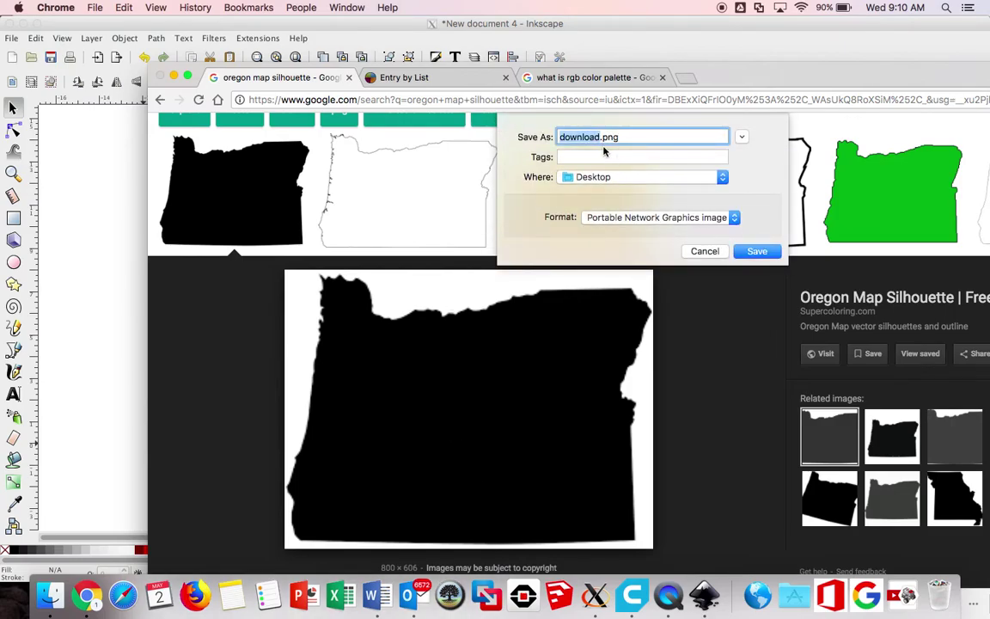
text(Oregon9)
click(756, 251)
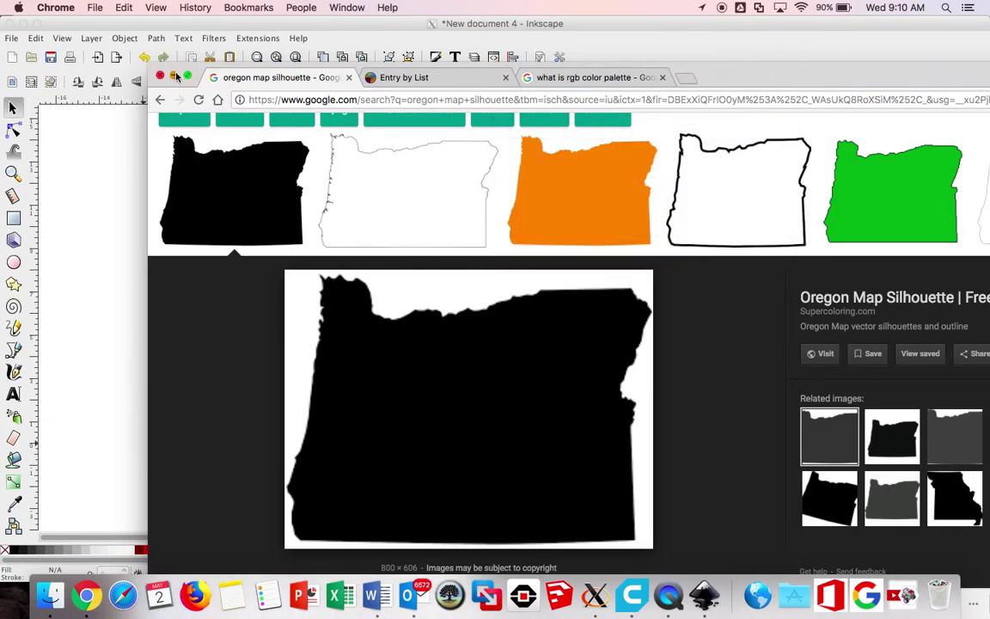
Import Oregon9.png into the Inkscape document as an embedded image
click(173, 76)
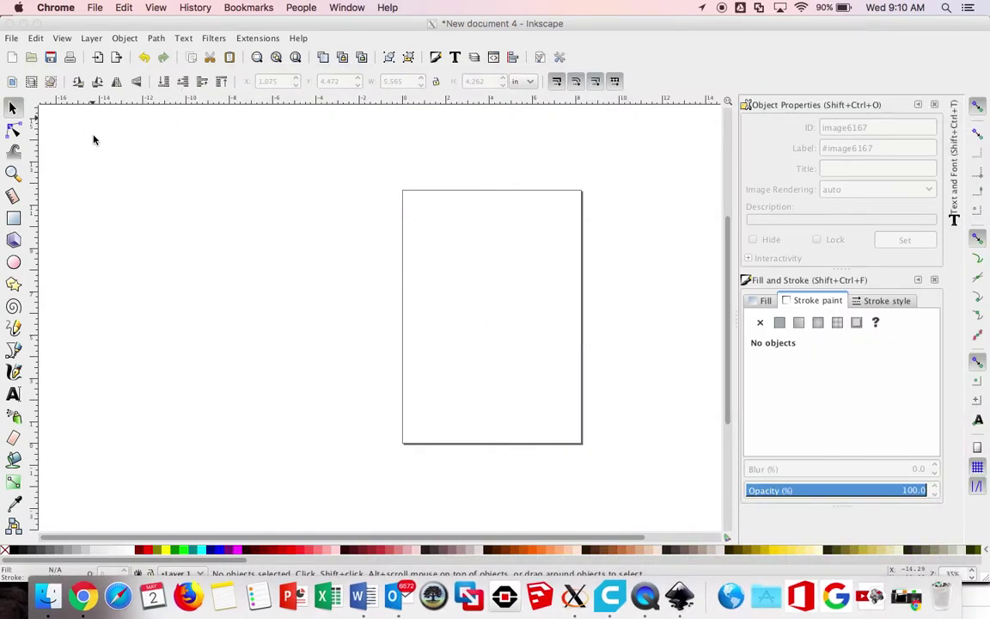
click(12, 39)
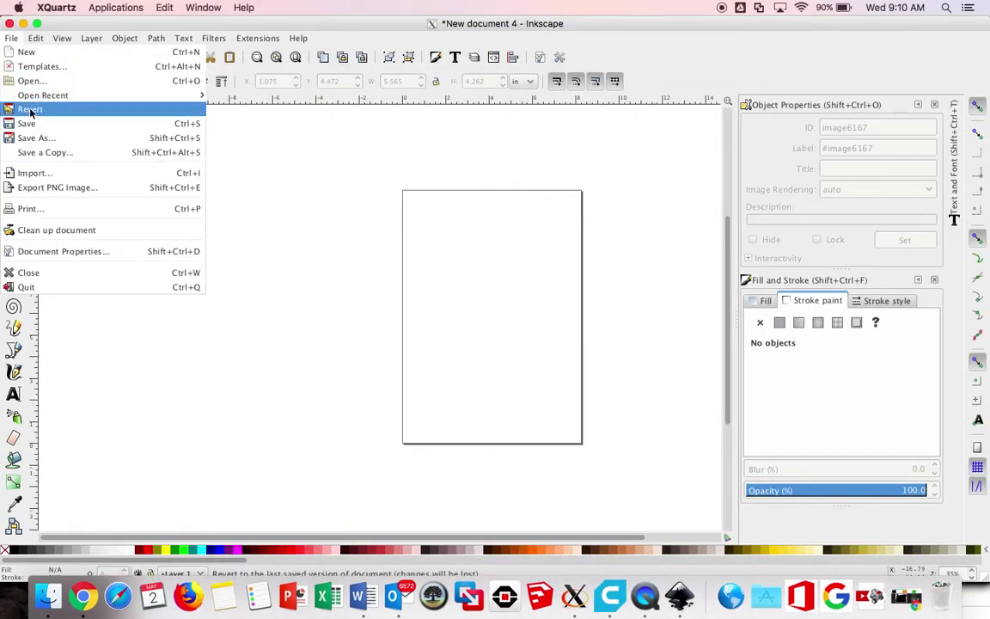
click(36, 173)
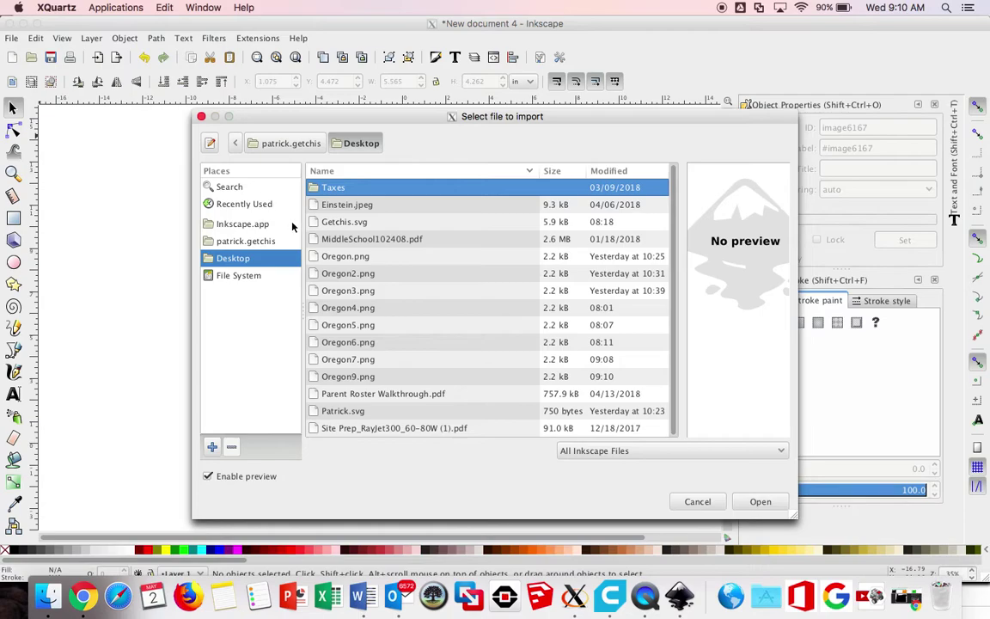
click(359, 378)
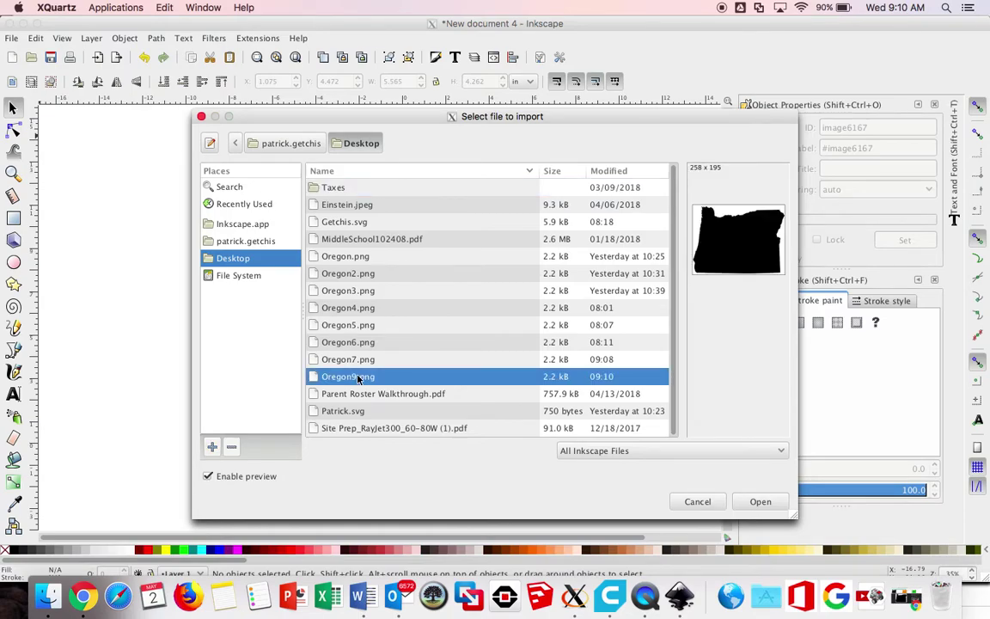
click(759, 502)
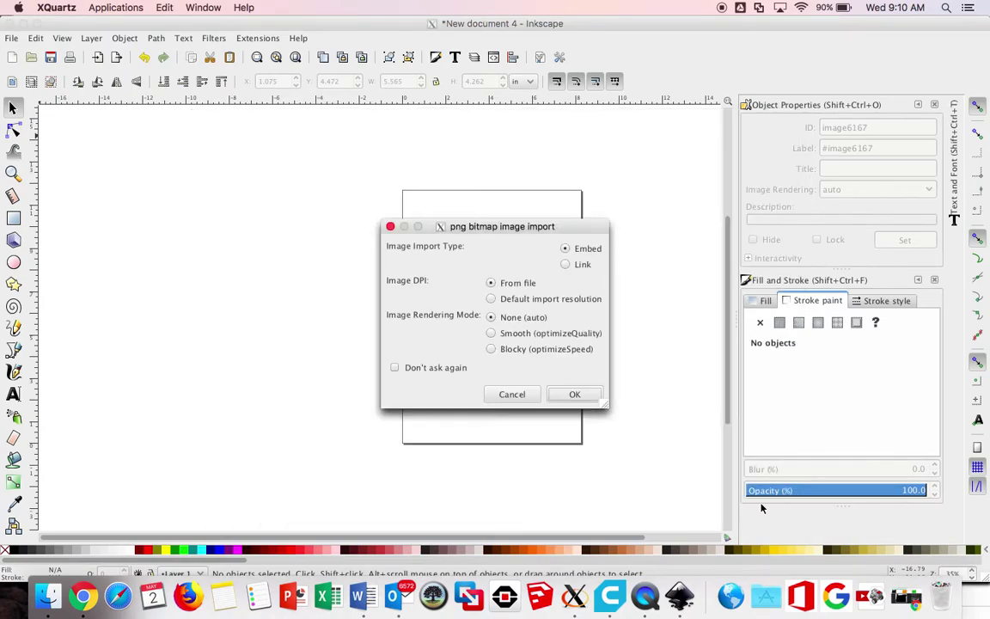
click(581, 398)
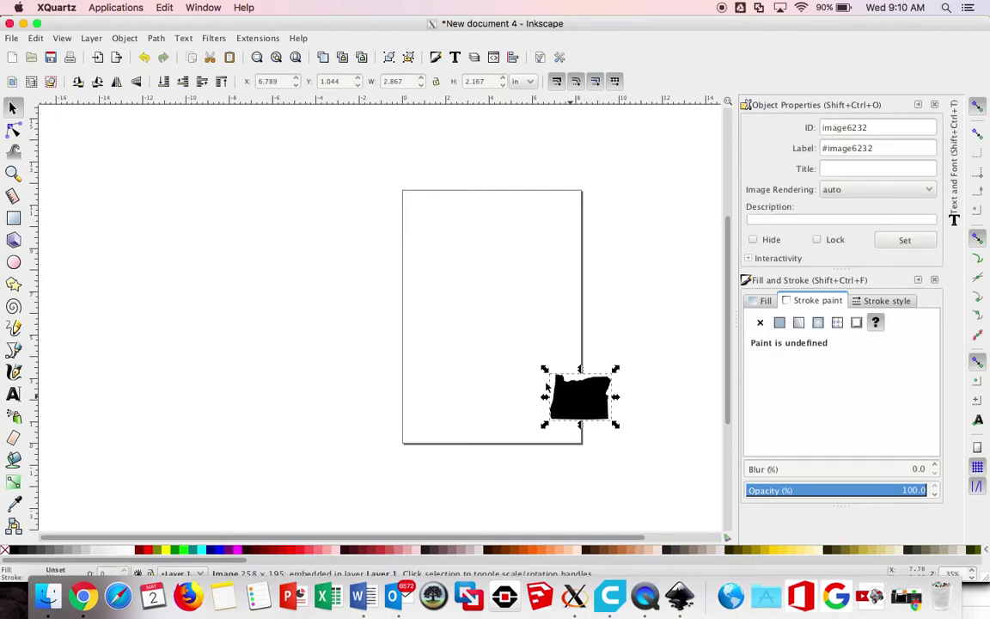
Move the Oregon image to the page's upper left and zoom in on it to 140%
drag(581, 404, 479, 264)
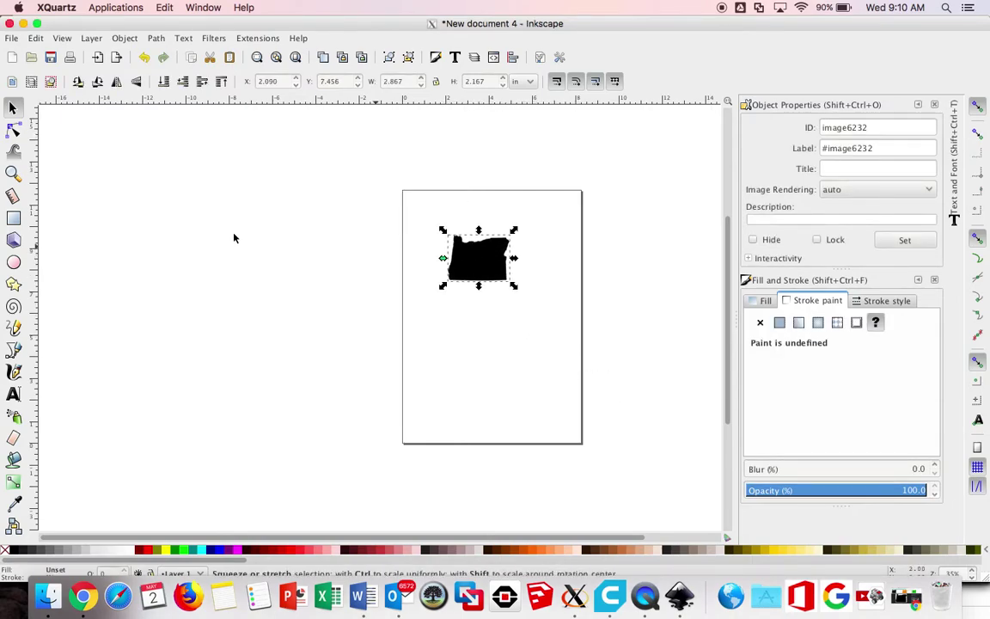
click(13, 172)
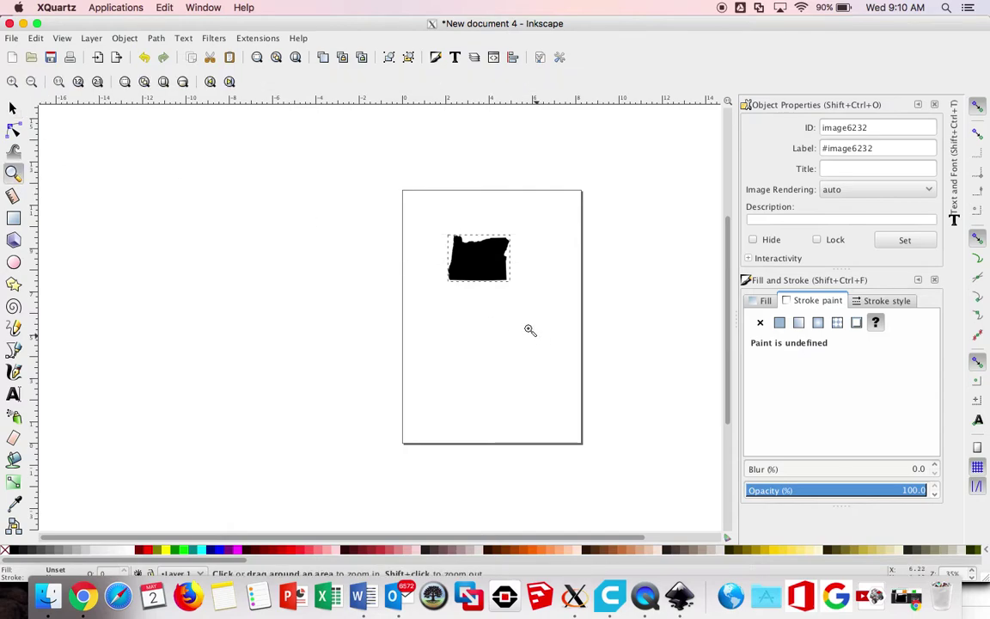
click(486, 261)
click(486, 261)
click(486, 261)
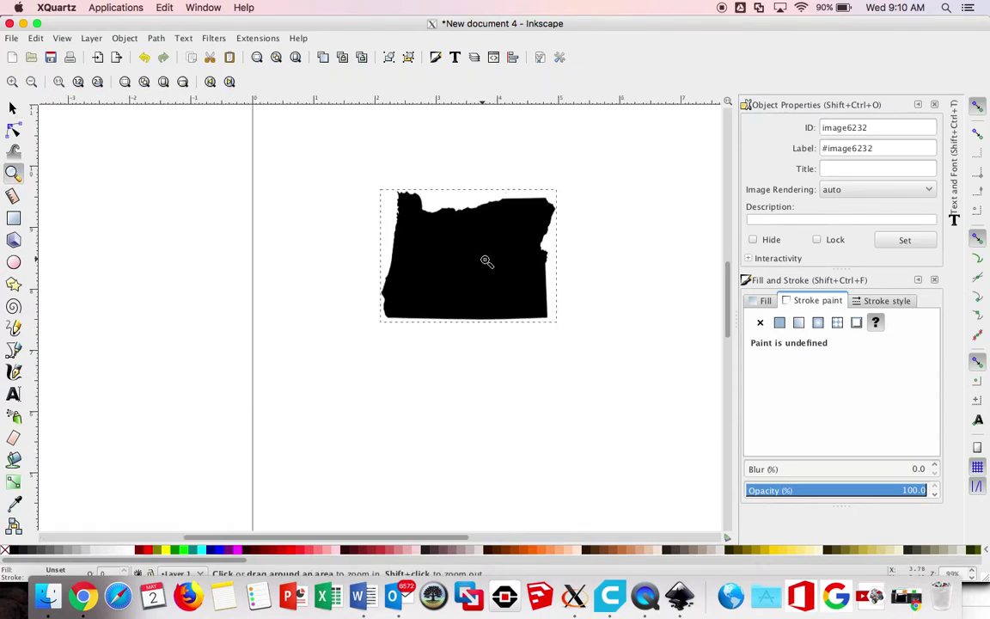
click(487, 261)
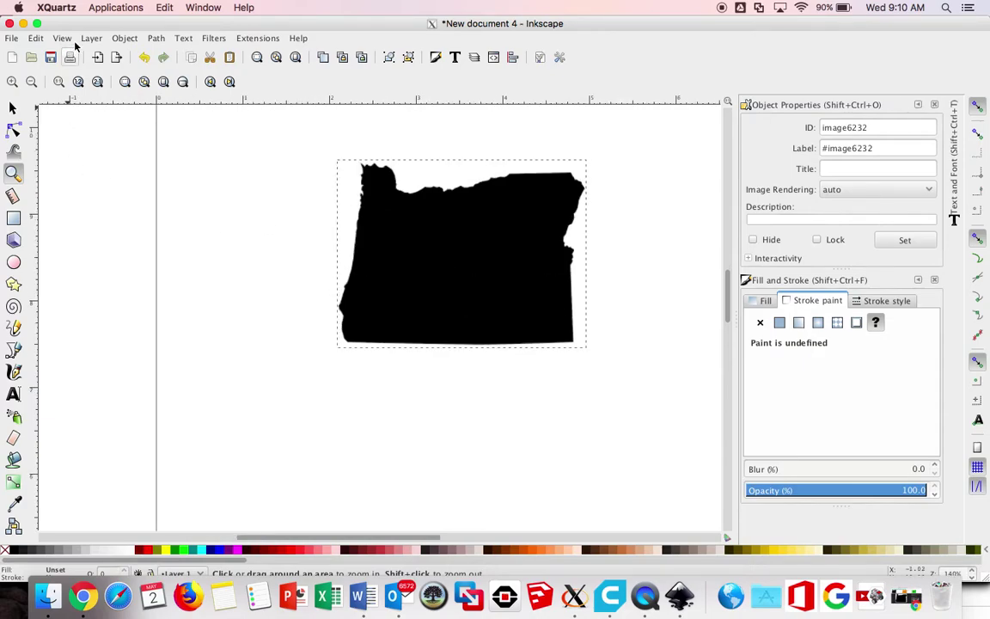
click(156, 38)
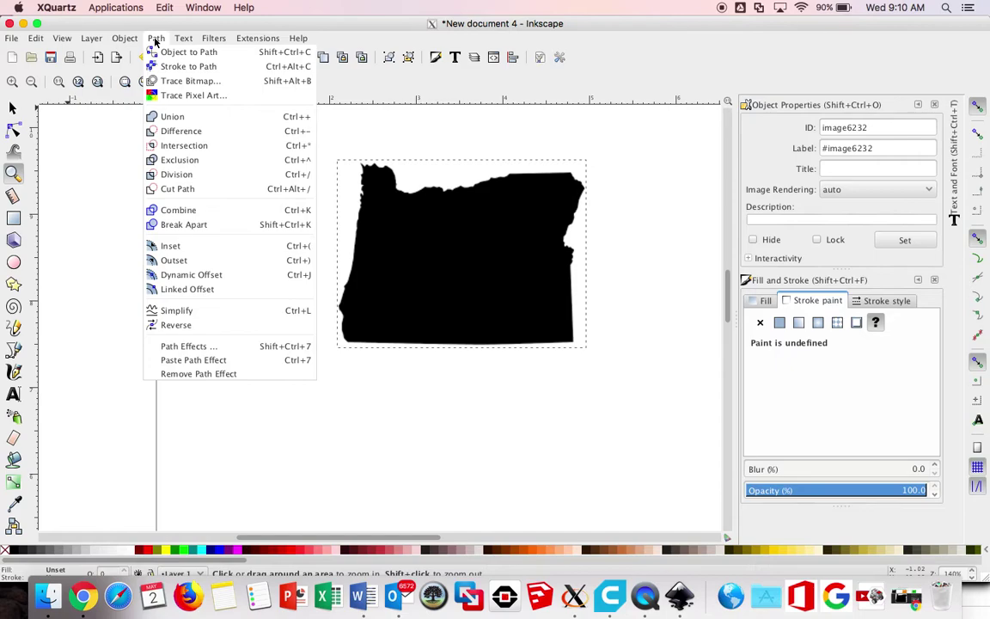
Trace the Oregon bitmap with 2 scans, Smooth off, Remove background and Live Preview on
click(154, 39)
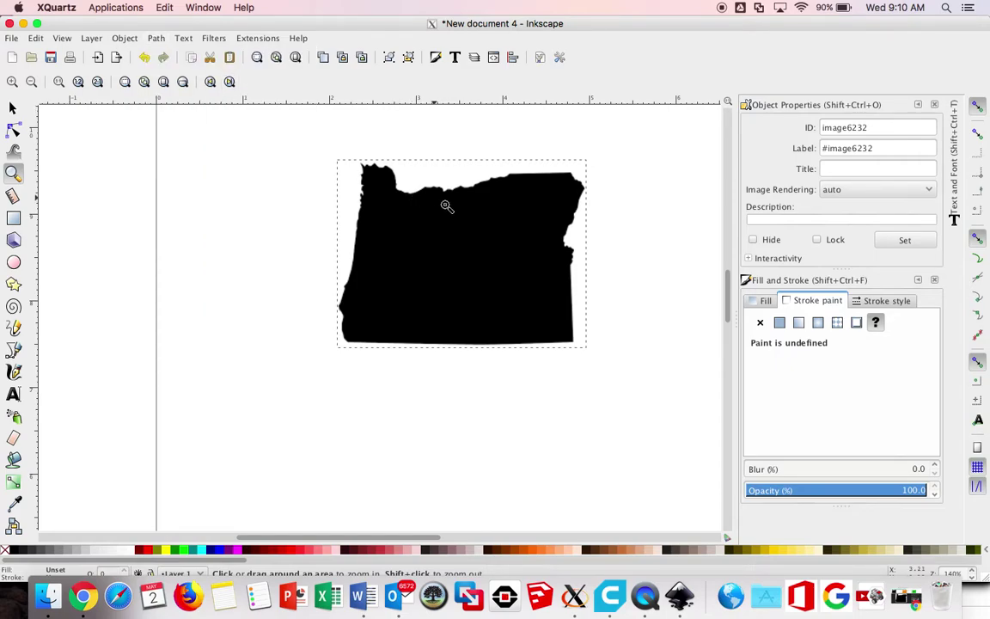
click(13, 107)
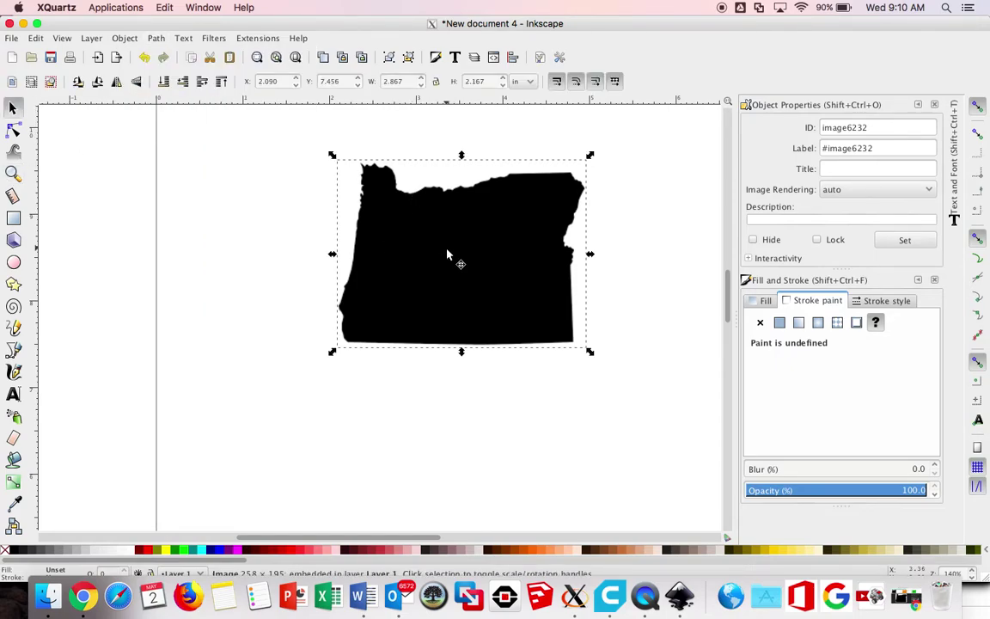
click(155, 39)
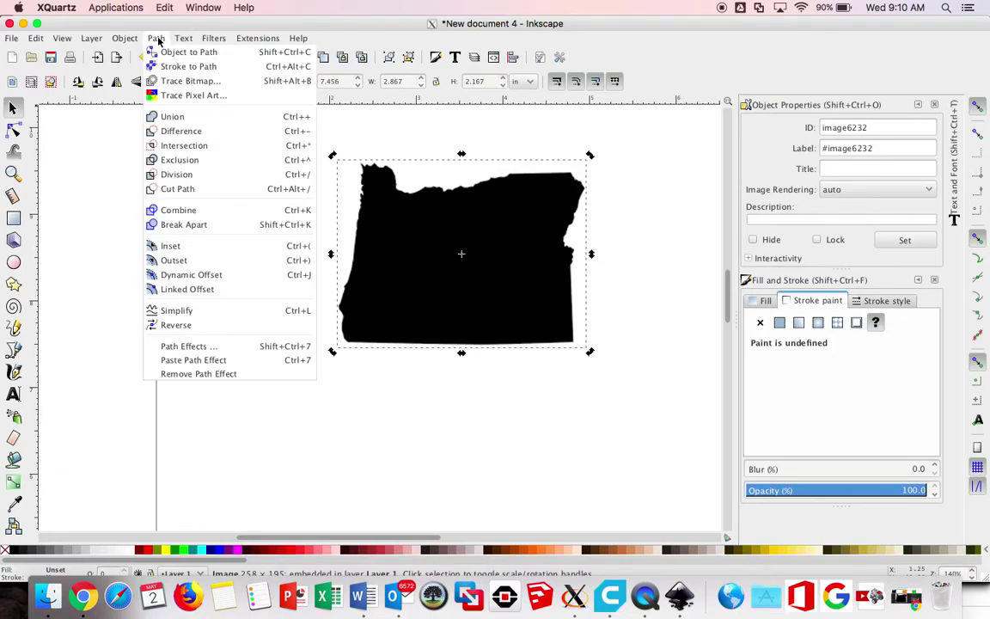
click(172, 81)
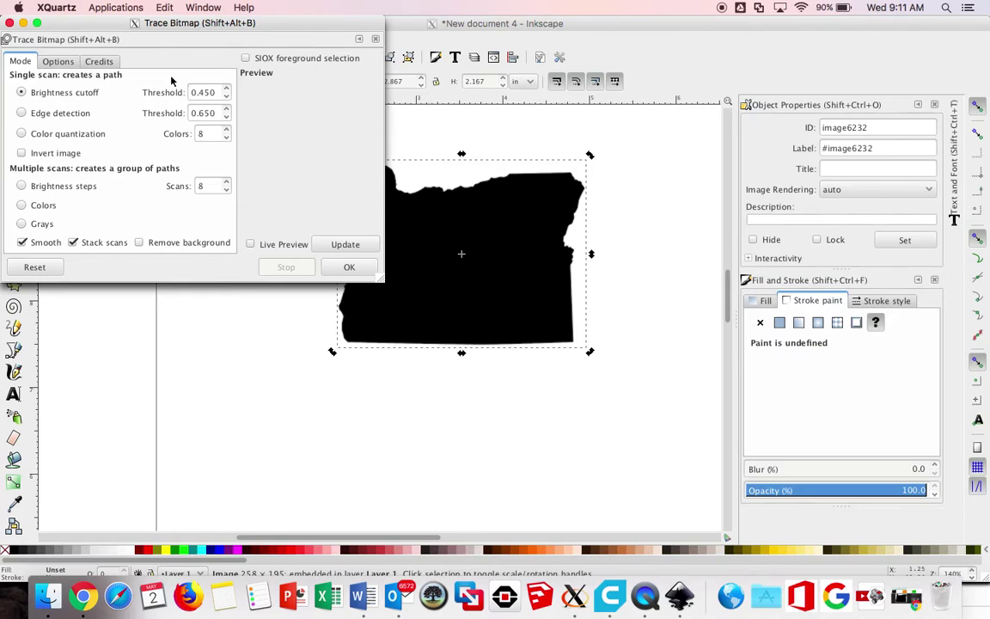
click(227, 190)
click(227, 190)
click(227, 190)
click(23, 243)
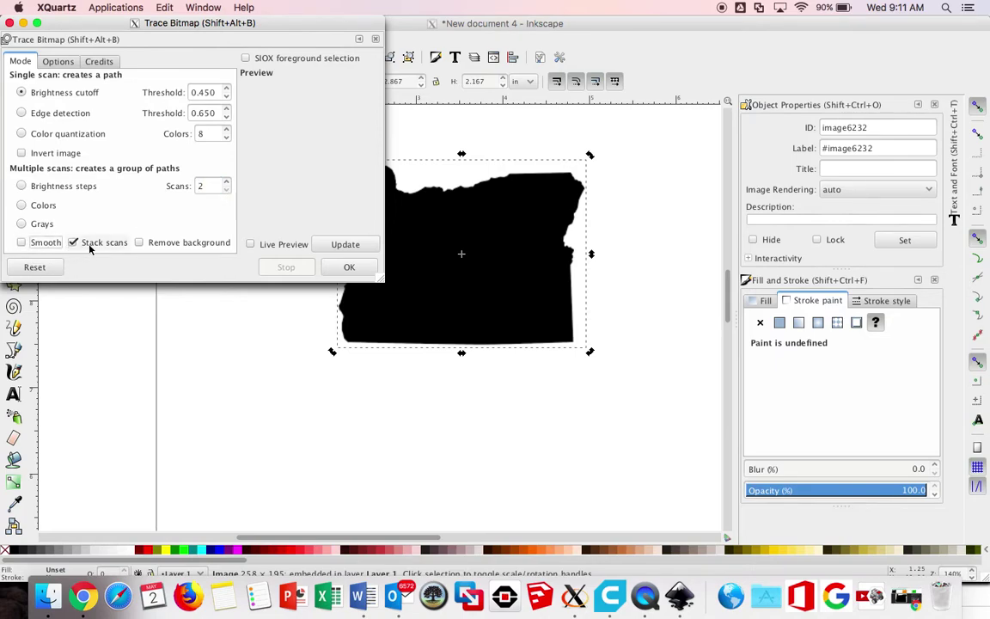
click(139, 243)
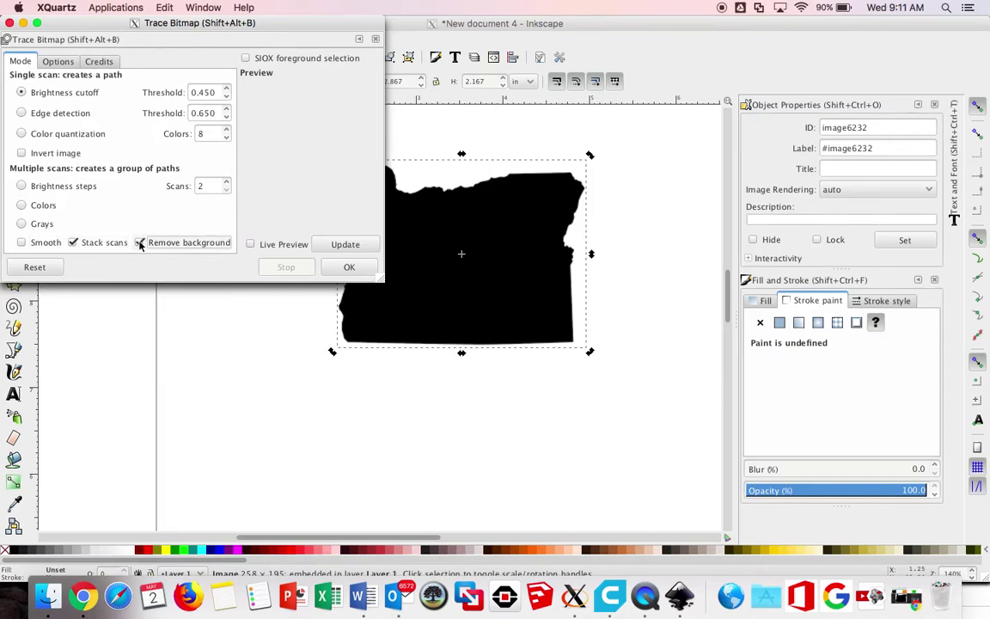
click(251, 245)
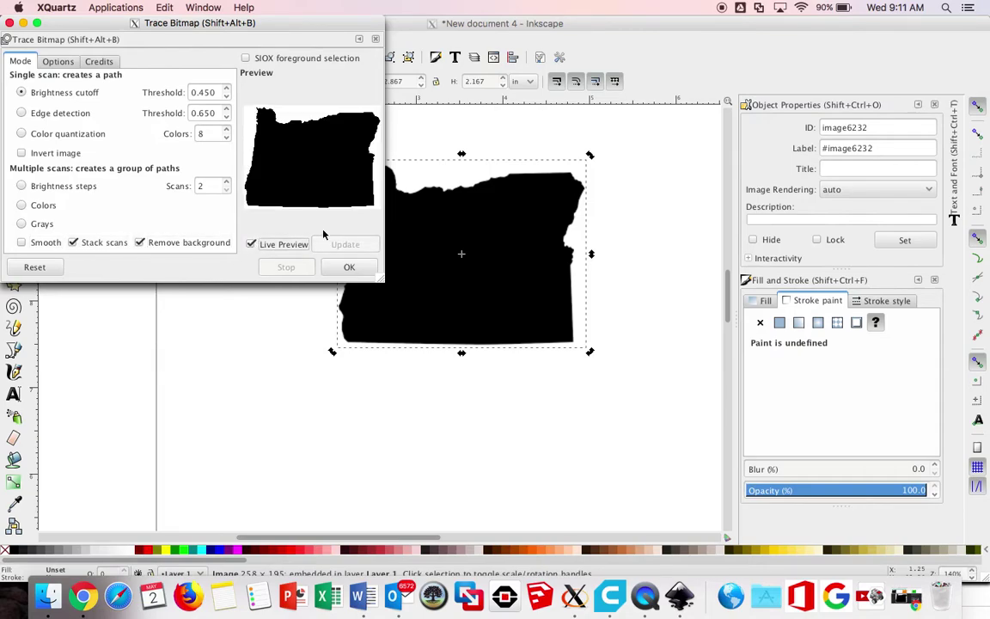
click(348, 267)
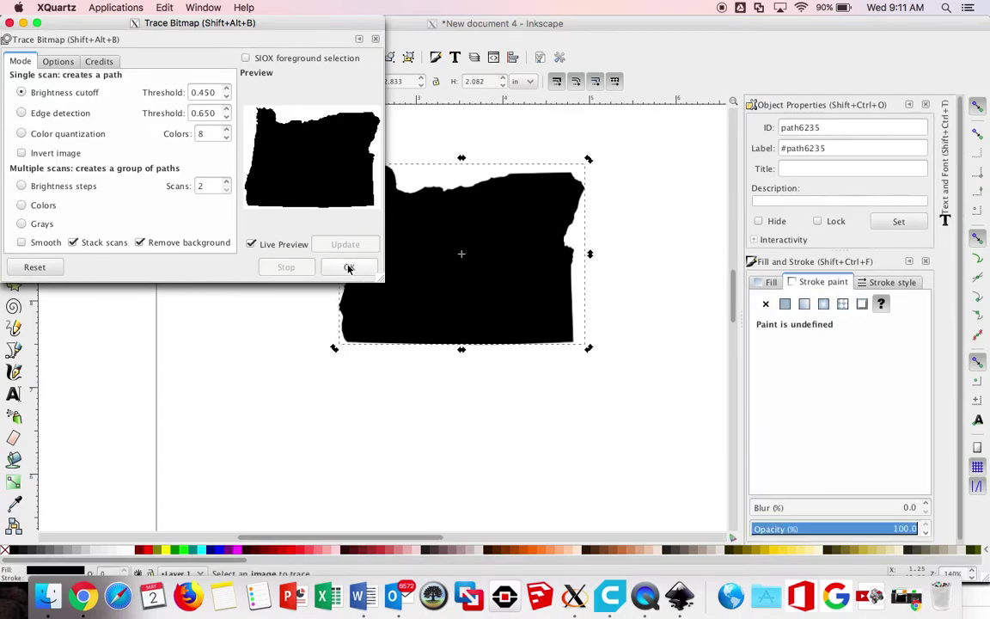
Close Trace Bitmap, drag the traced Oregon path left of the original, and select the original bitmap
click(10, 24)
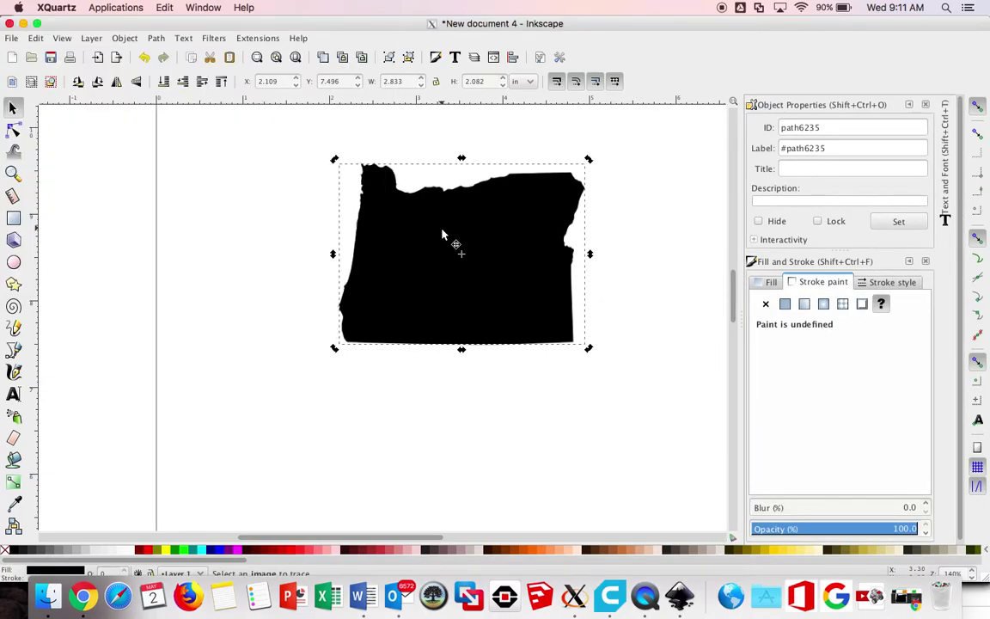
drag(453, 238, 214, 238)
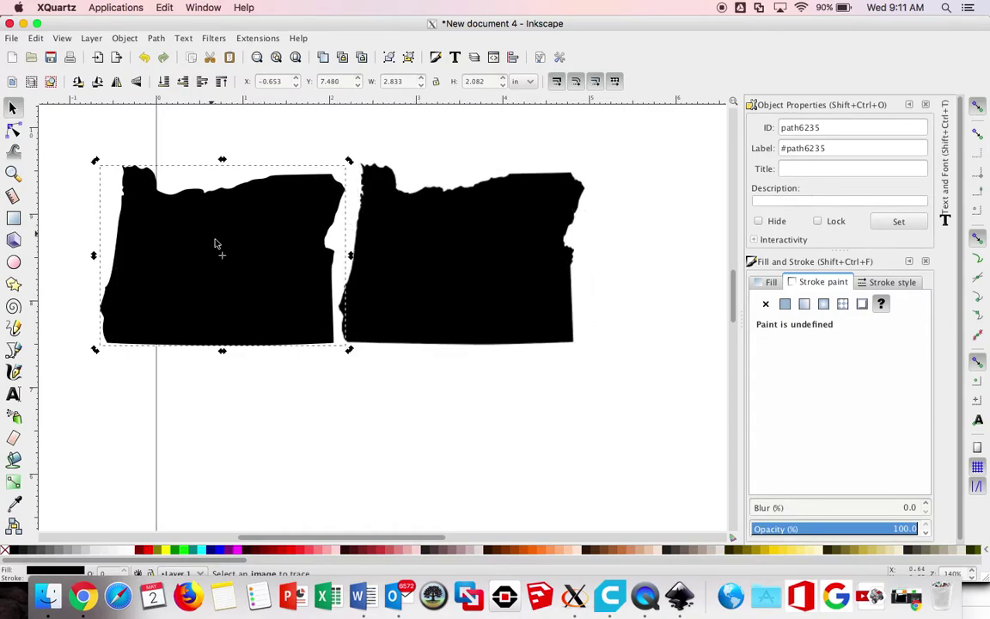
click(485, 246)
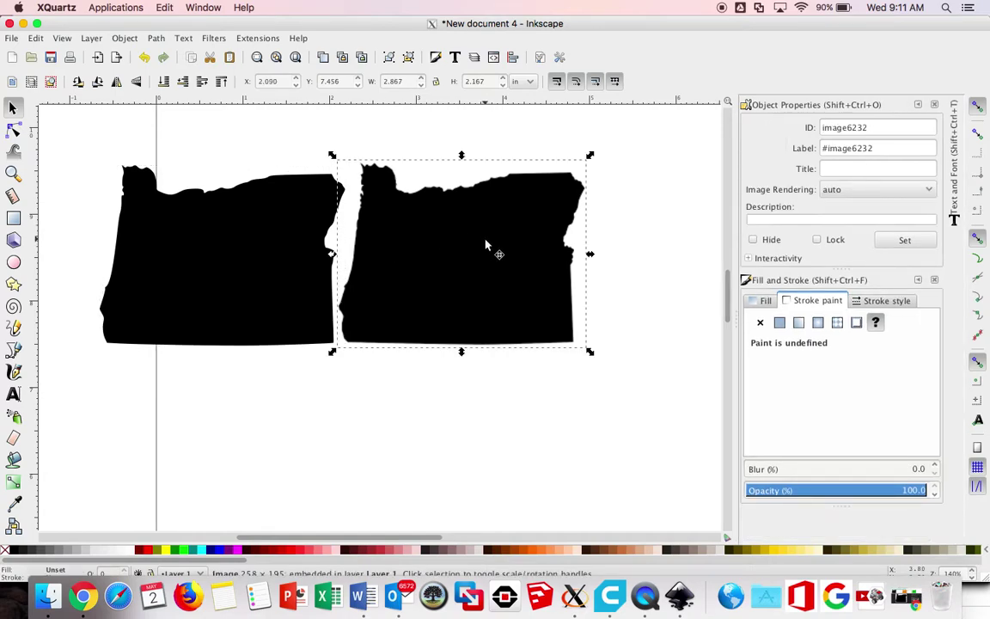
Delete the original bitmap and drag the traced Oregon path up and to the right
key(Delete)
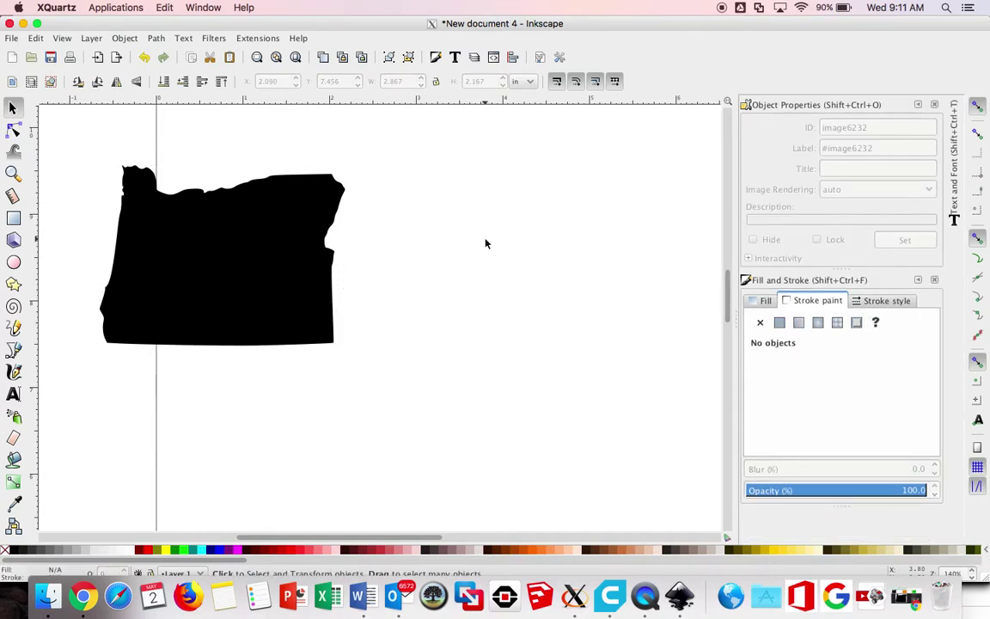
mouse_move(260, 260)
mouse_down()
mouse_move(356, 248)
mouse_move(344, 243)
mouse_up()
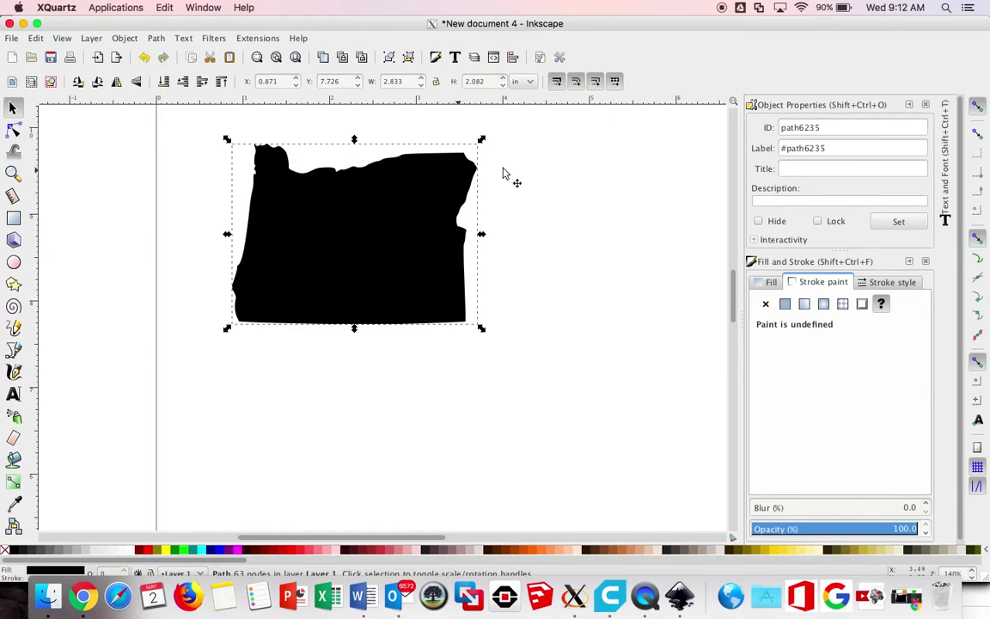
Set the Oregon path's stroke to flat colour with red at 255 (ff0000ff)
click(771, 286)
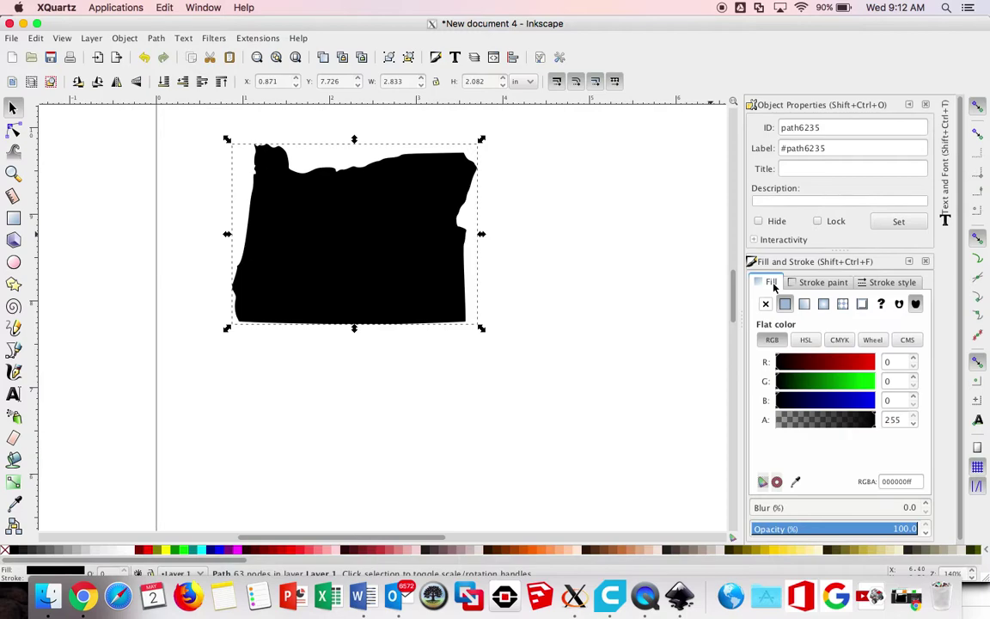
click(809, 284)
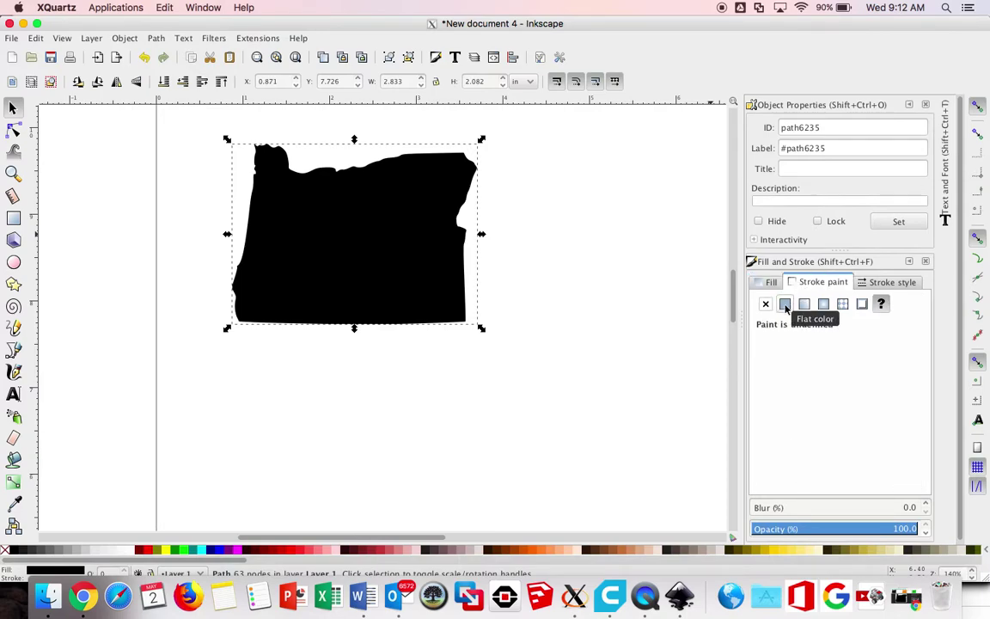
click(785, 305)
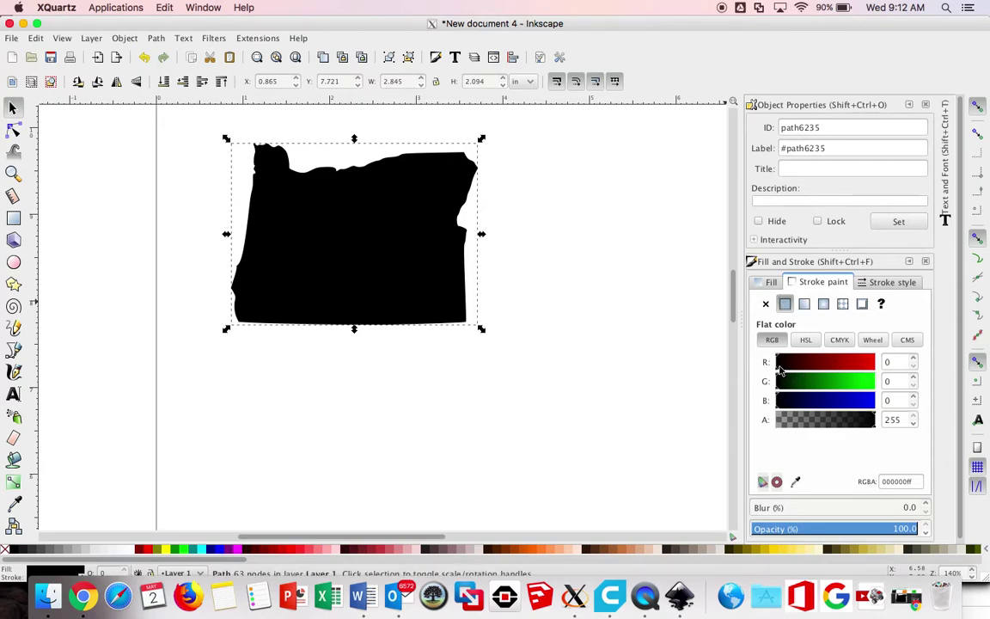
click(820, 369)
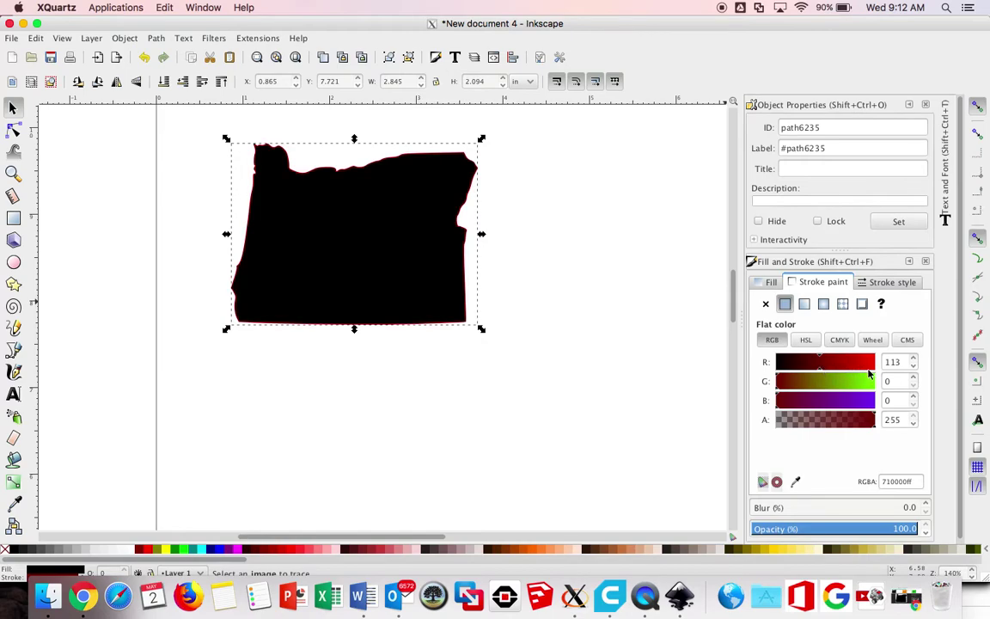
click(870, 368)
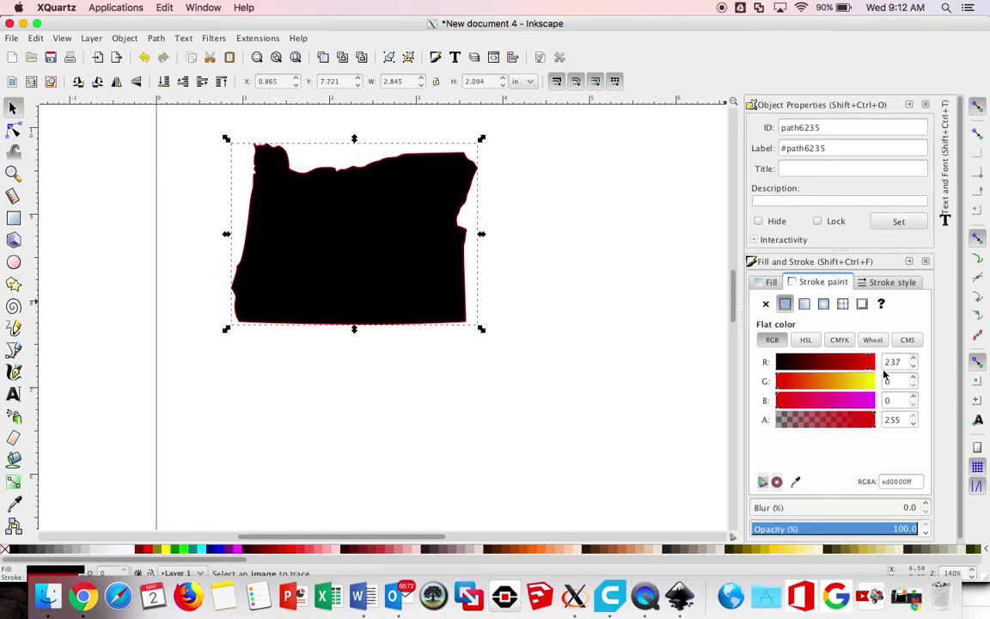
click(878, 368)
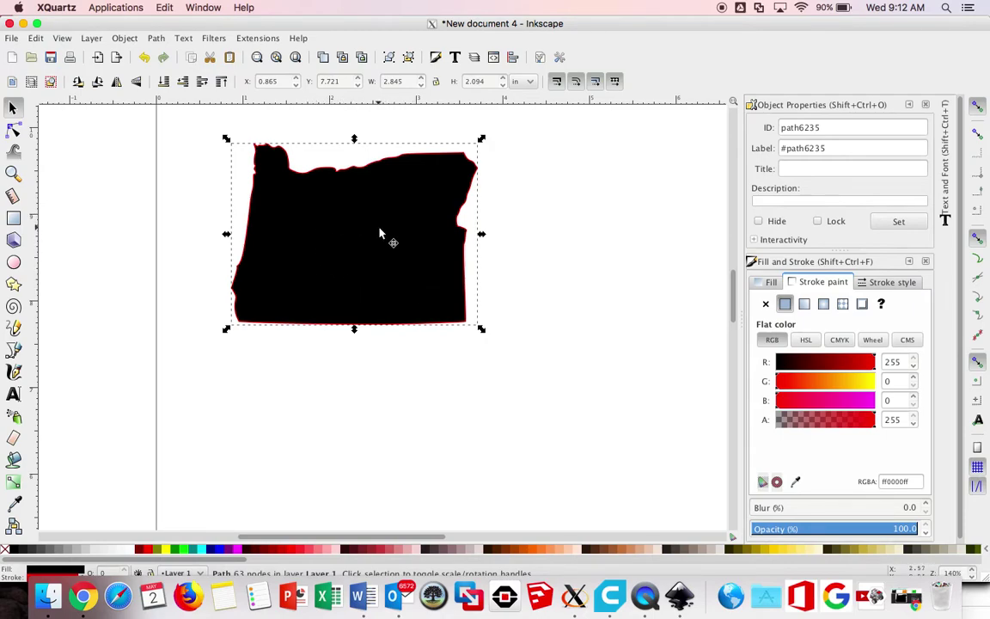
Set the Oregon path's fill to No paint, leaving only the red outline
click(771, 284)
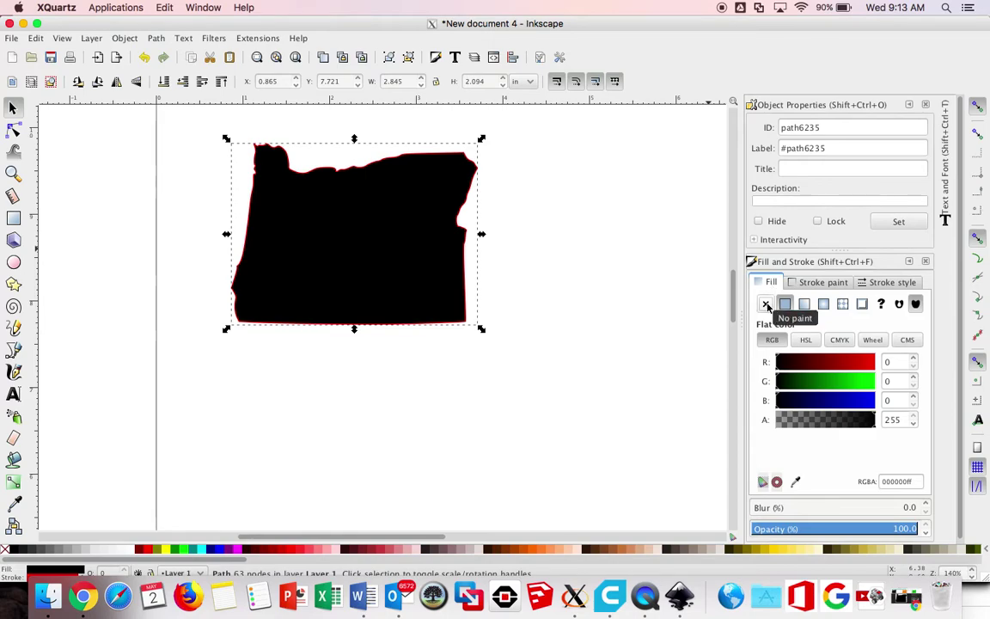
click(765, 304)
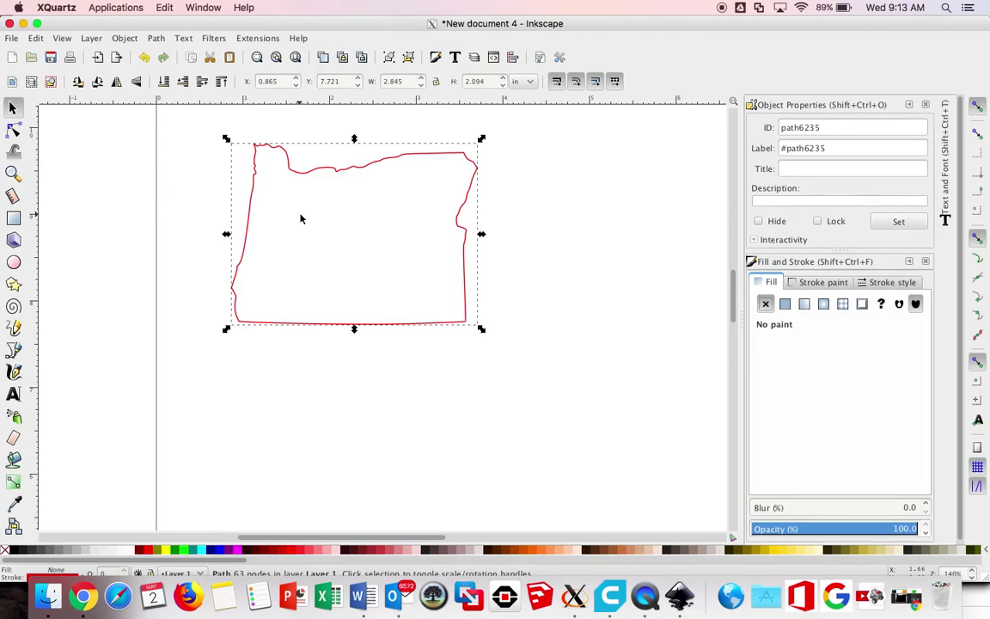
Draw a 0.192 in circle inside the outline's top-right corner, then deselect it
click(14, 261)
drag(456, 162, 464, 177)
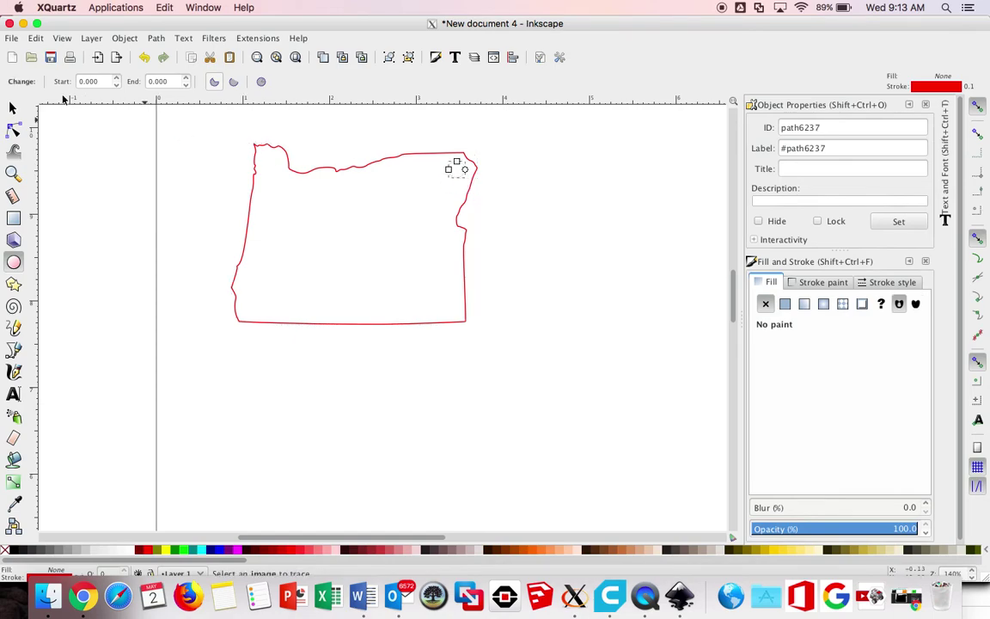
click(13, 108)
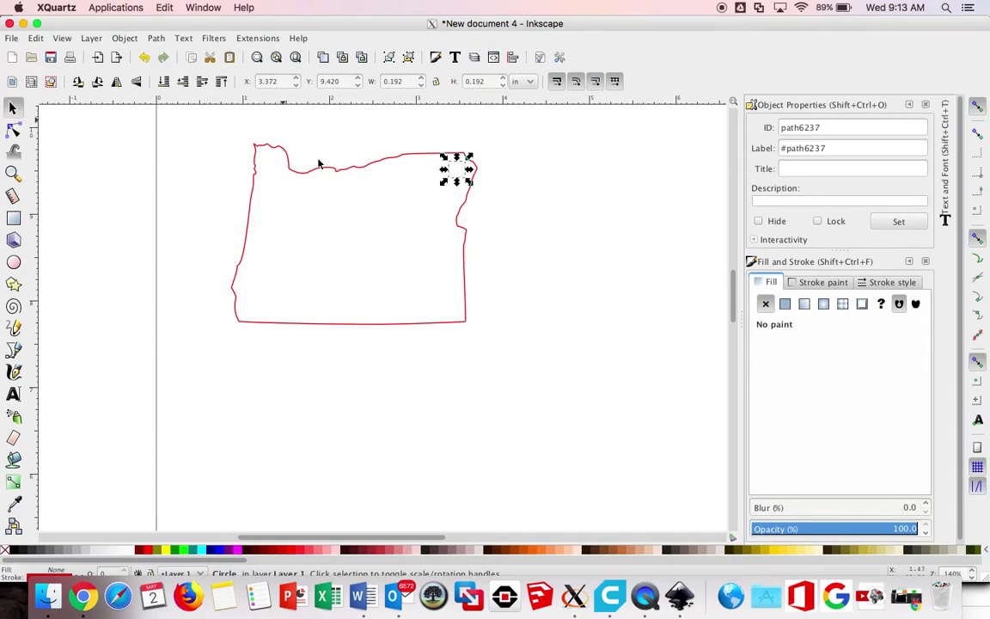
click(335, 201)
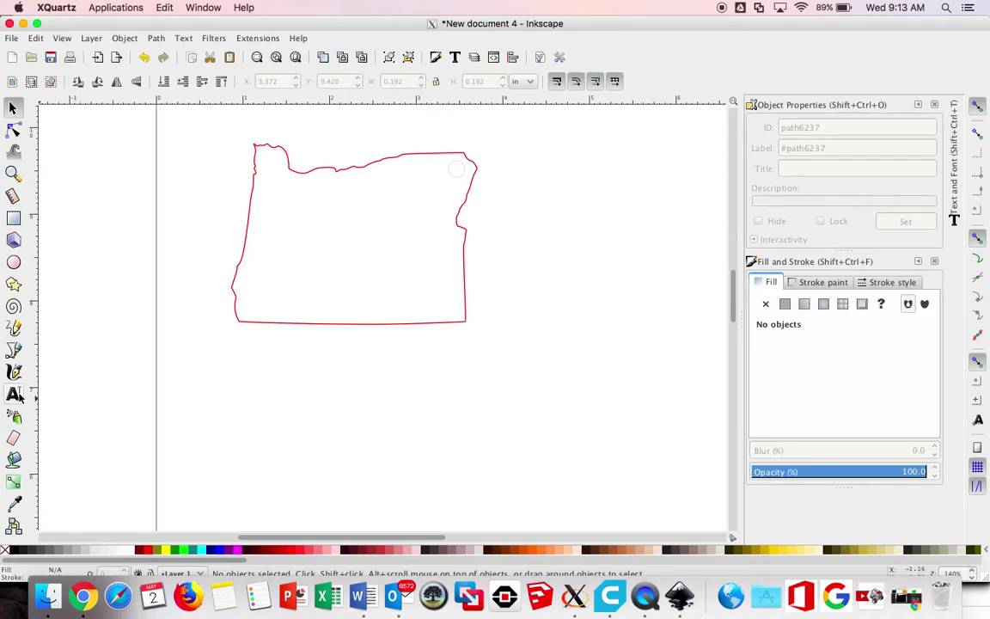
Start a text frame inside the Oregon outline and type HOM, then discard that frame
click(13, 394)
drag(280, 204, 390, 249)
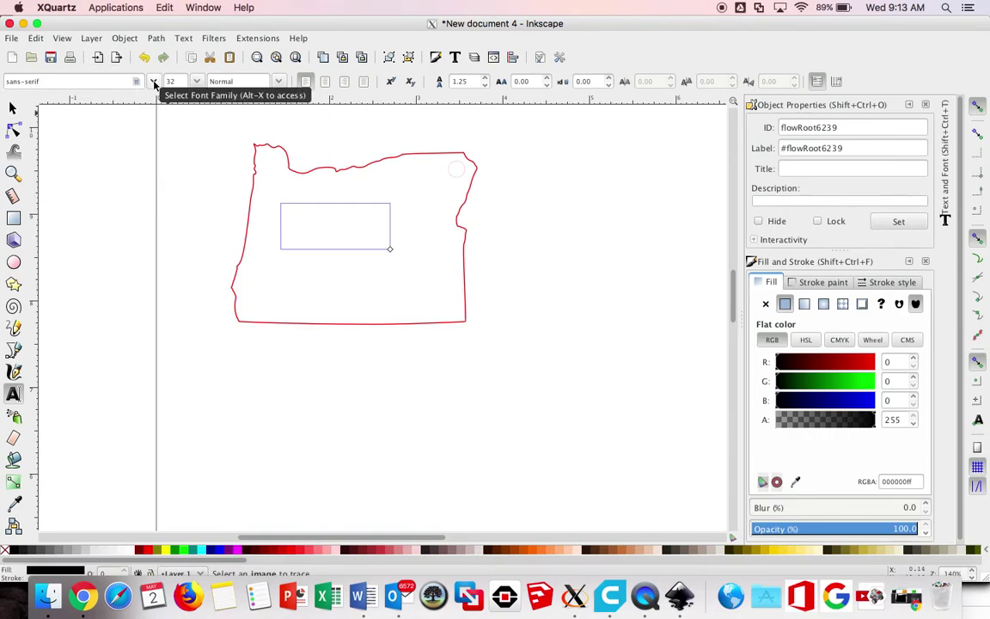
text(HOM)
key(ctrl+z)
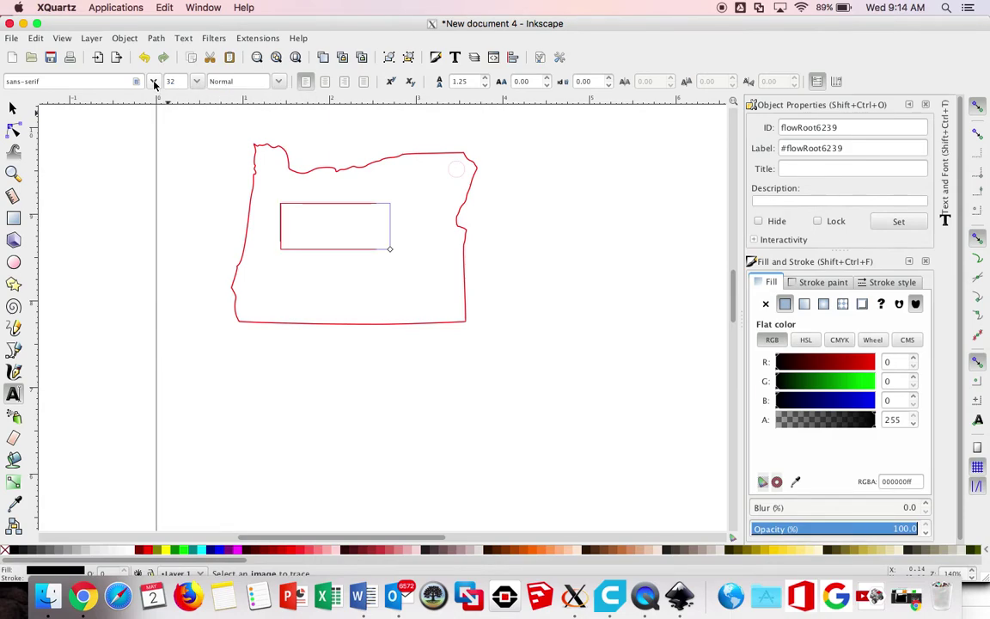
click(38, 39)
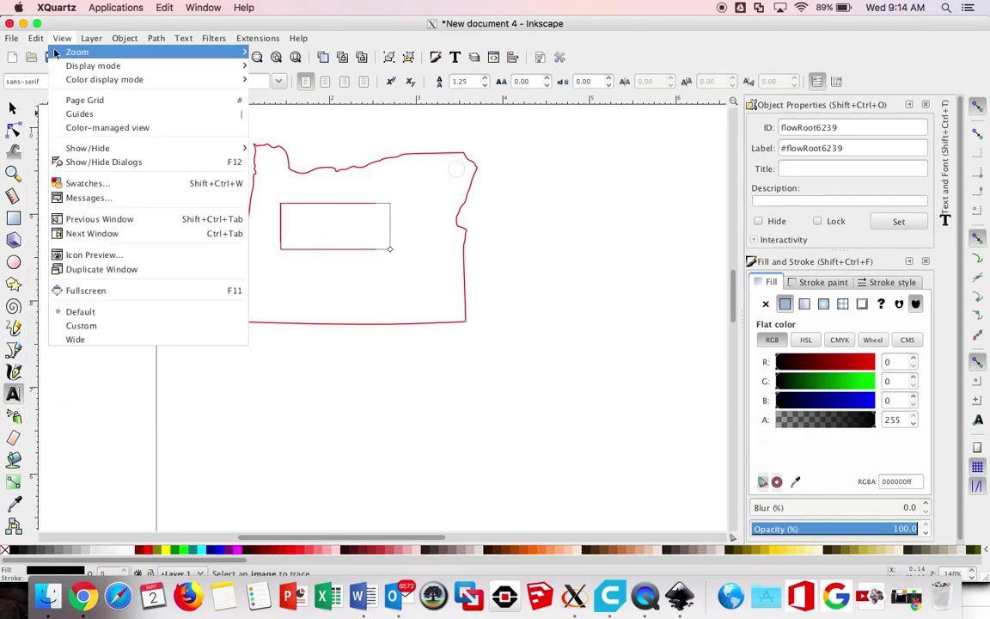
click(52, 46)
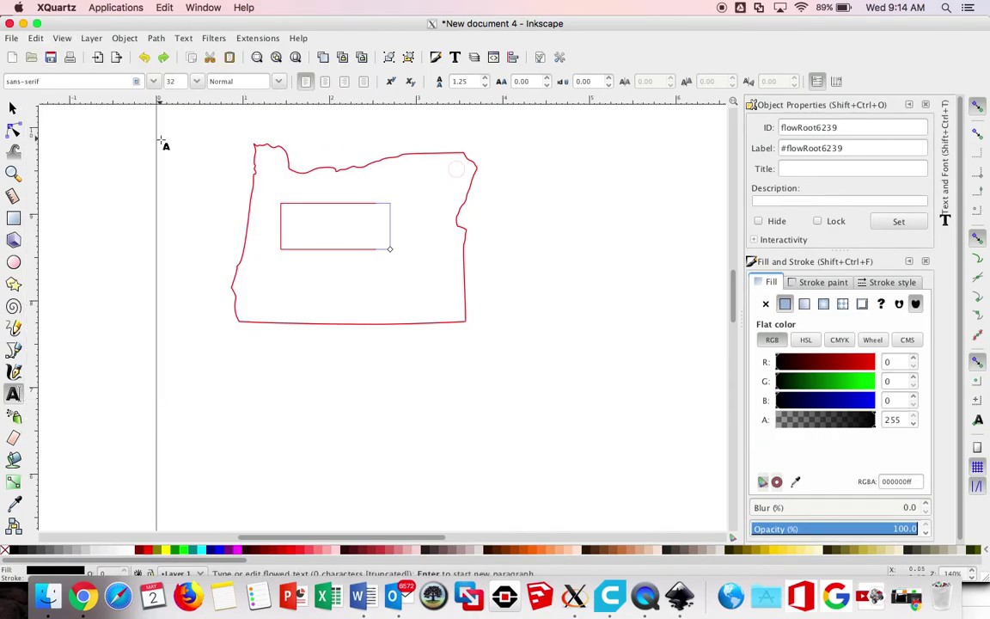
click(13, 107)
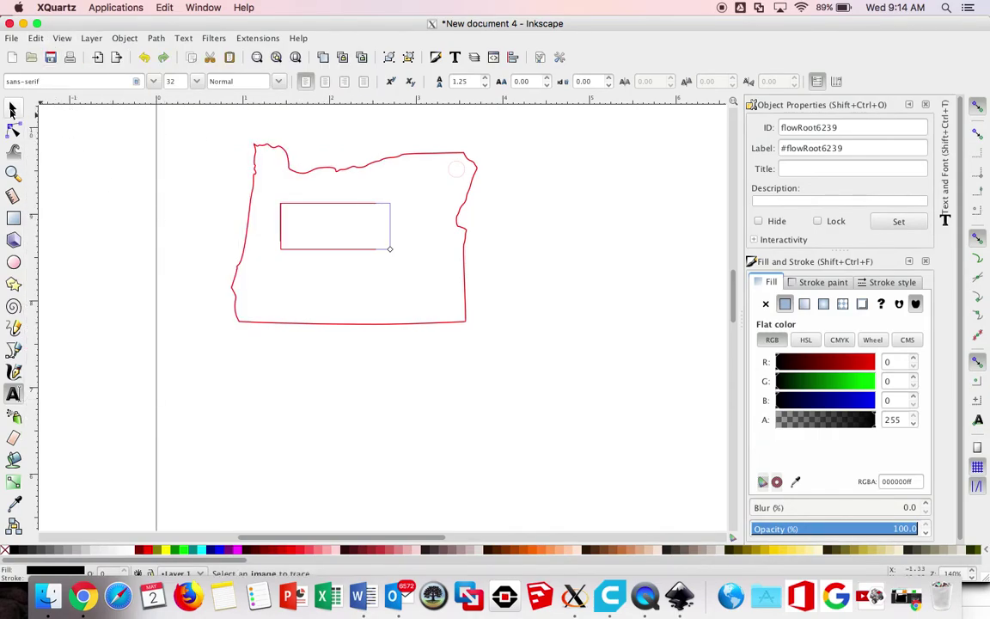
click(13, 393)
key(Escape)
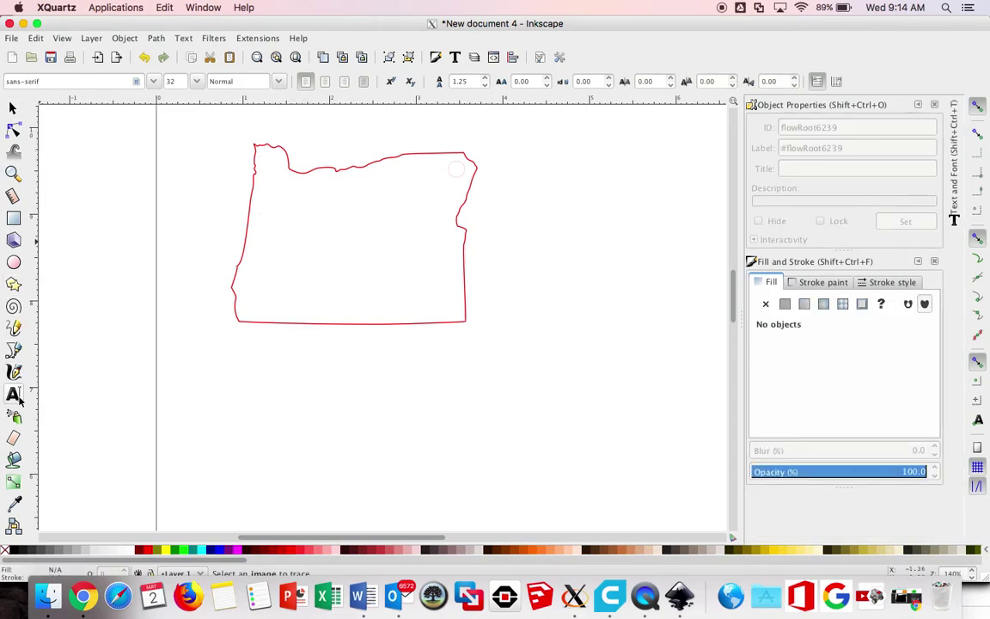
Draw a new text frame with HOME, enlarge the frame, and scale the text up inside the outline
drag(283, 203, 379, 253)
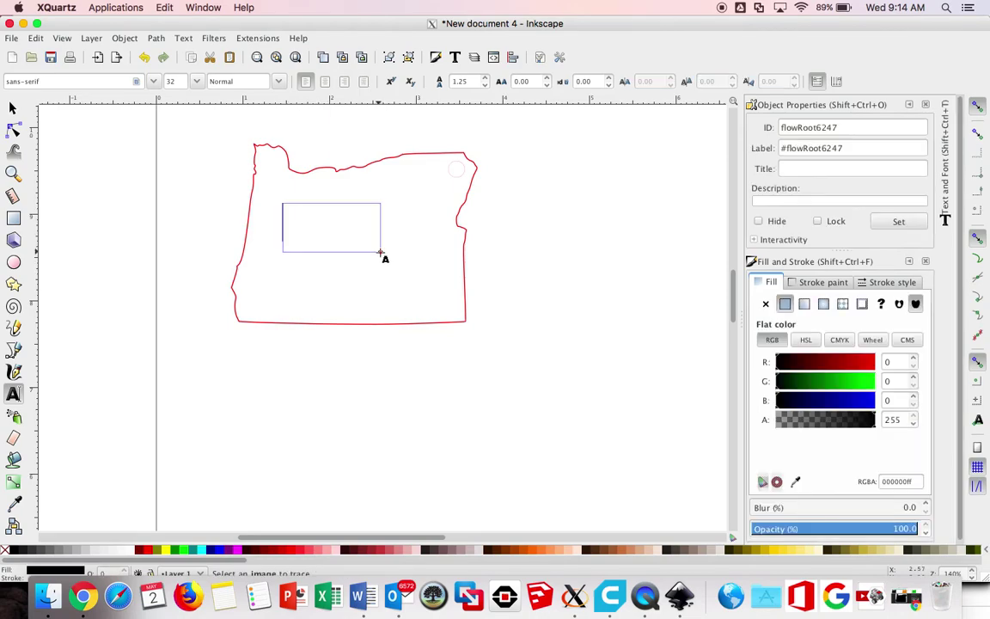
text(H)
key(BackSpace)
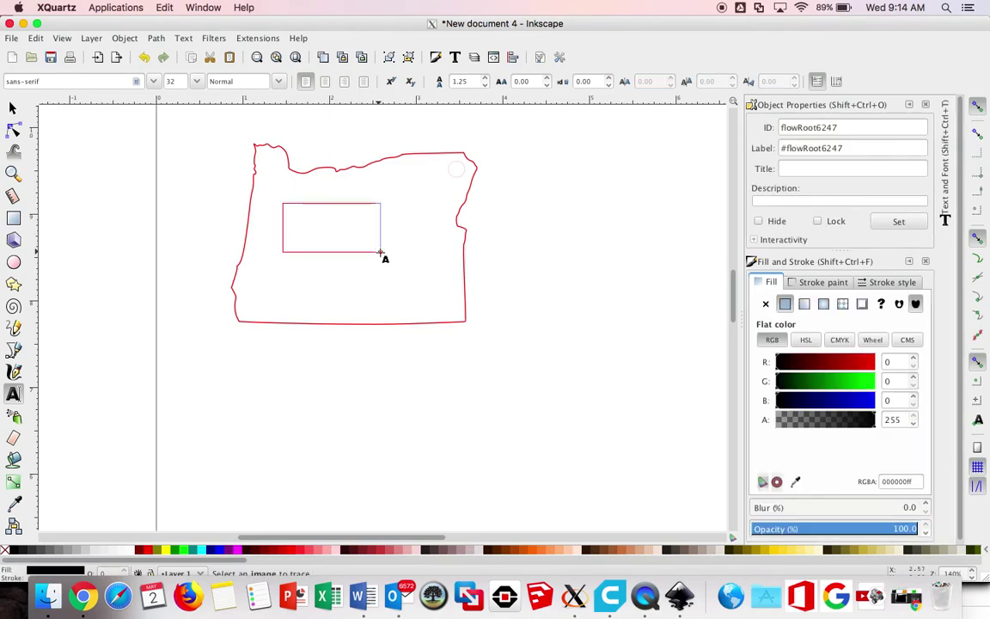
click(13, 107)
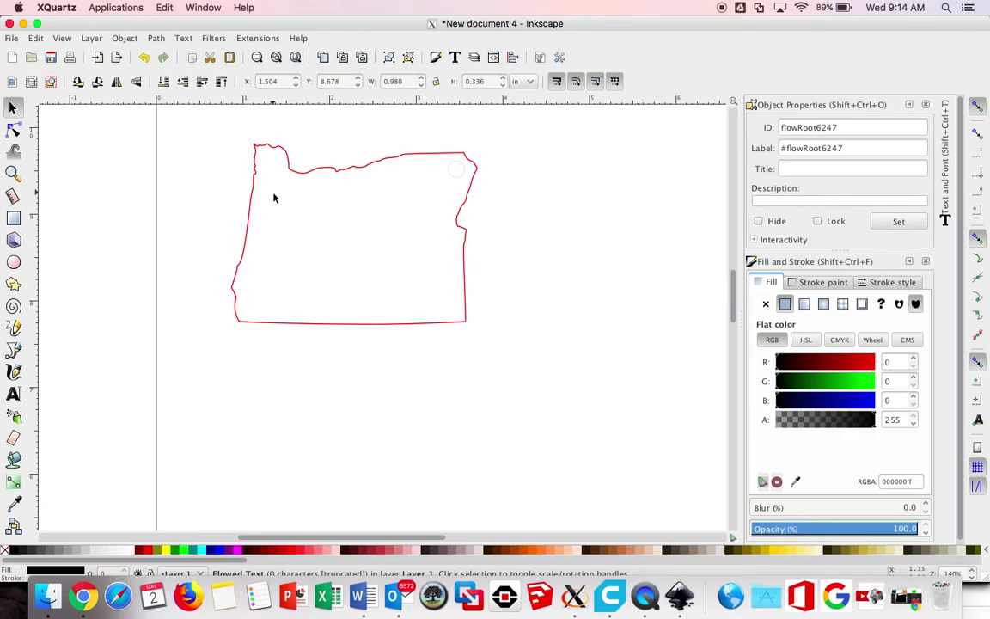
click(13, 394)
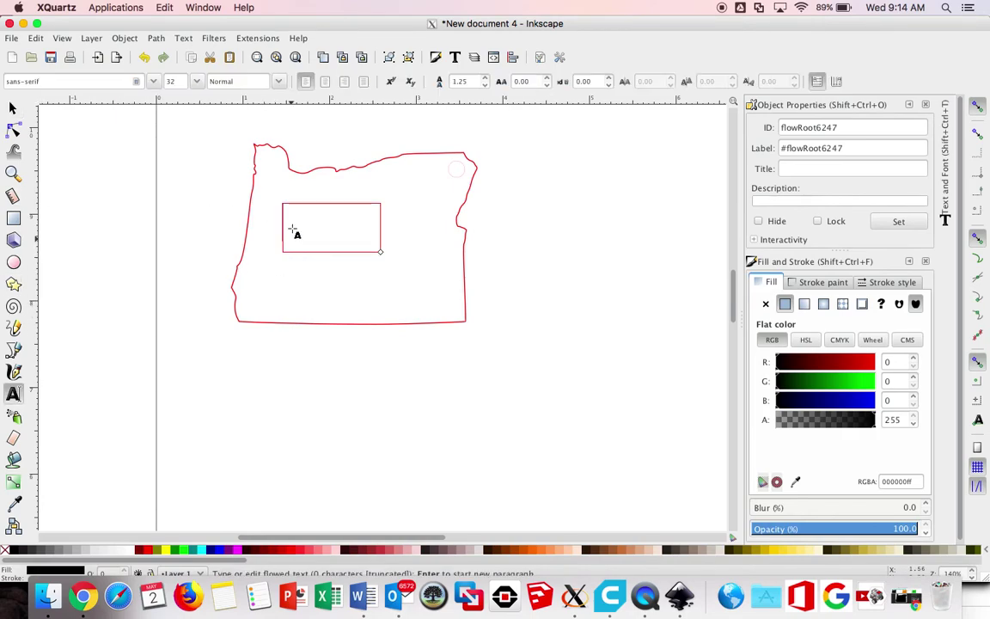
drag(382, 253, 426, 267)
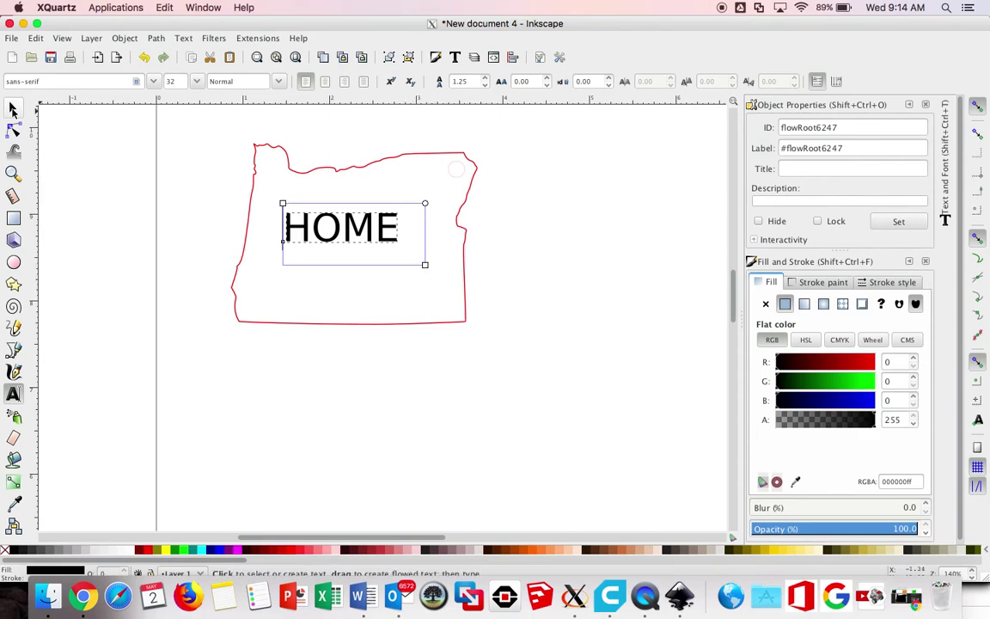
click(13, 107)
drag(406, 249, 437, 274)
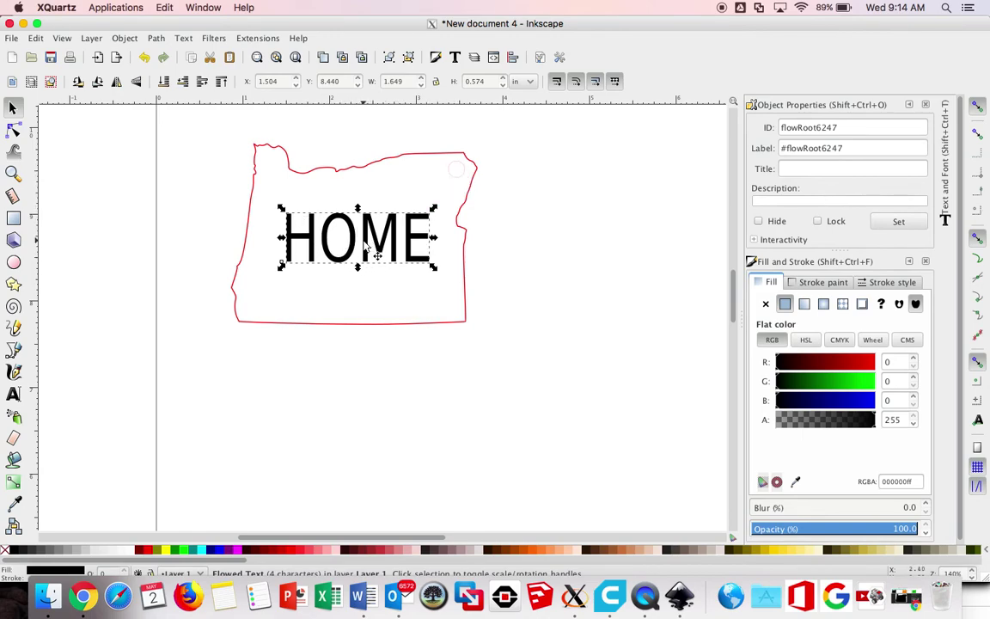
click(12, 37)
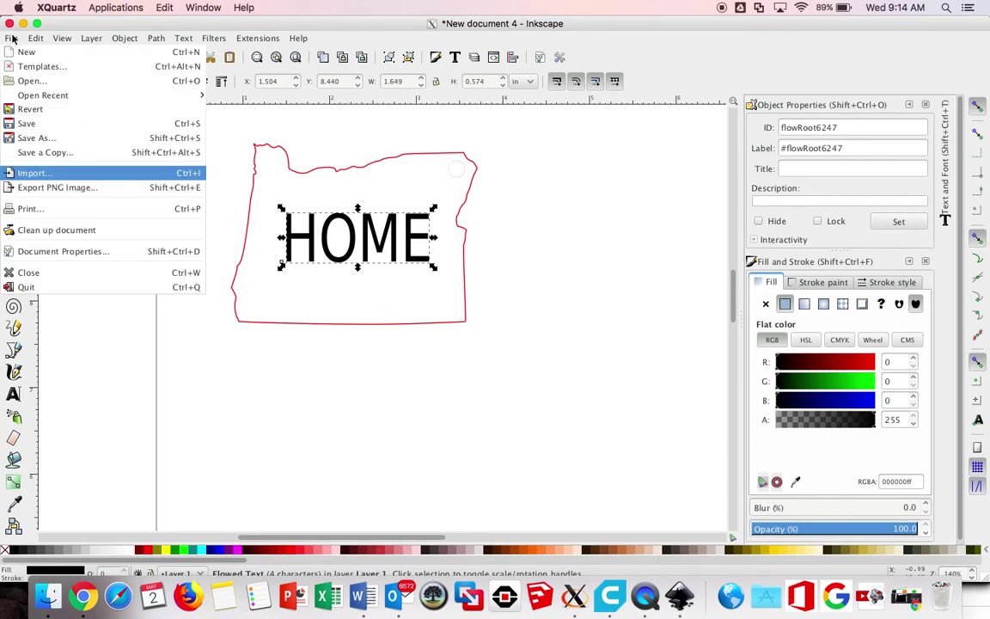
Save the drawing as Keychain.svg in the Desktop folder as Plain SVG
click(39, 140)
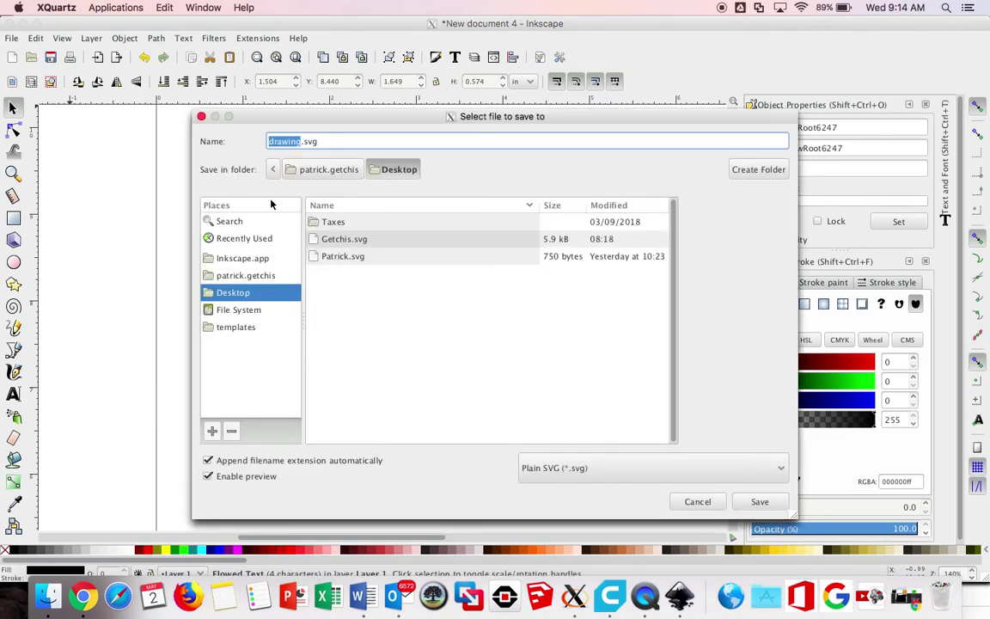
text(Keychain)
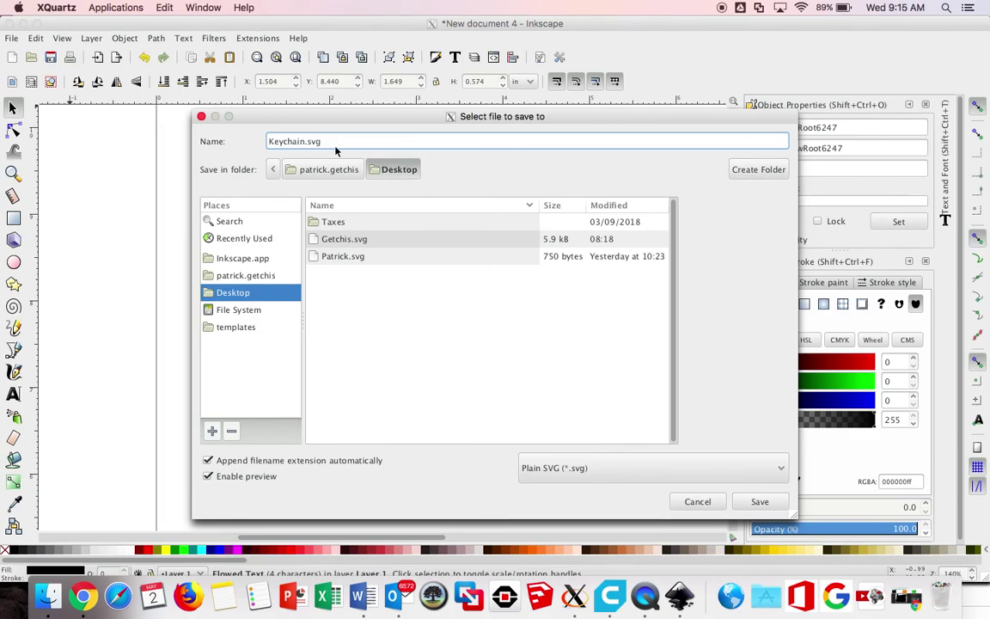
click(760, 502)
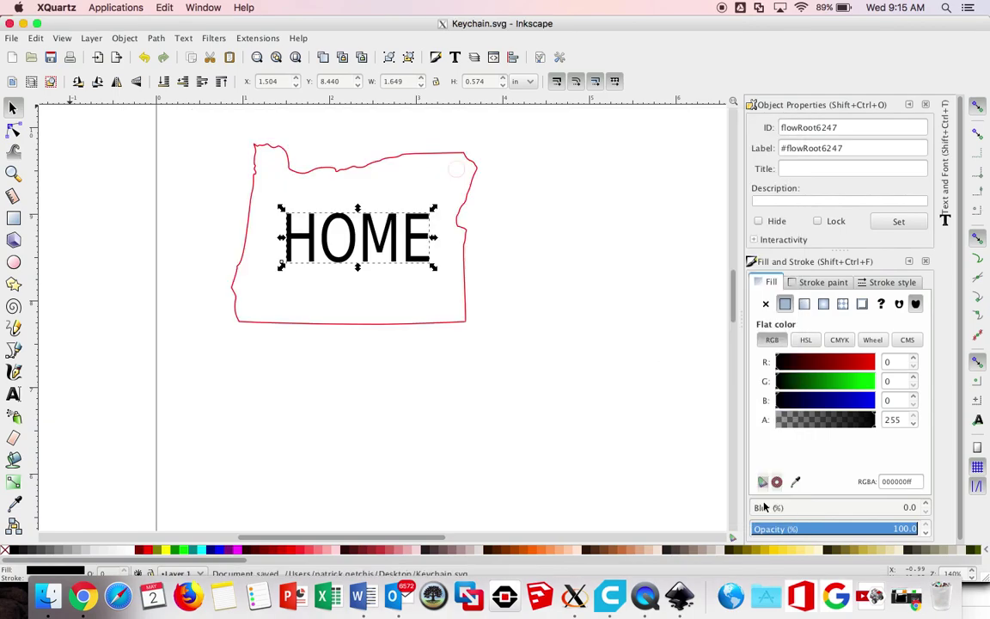